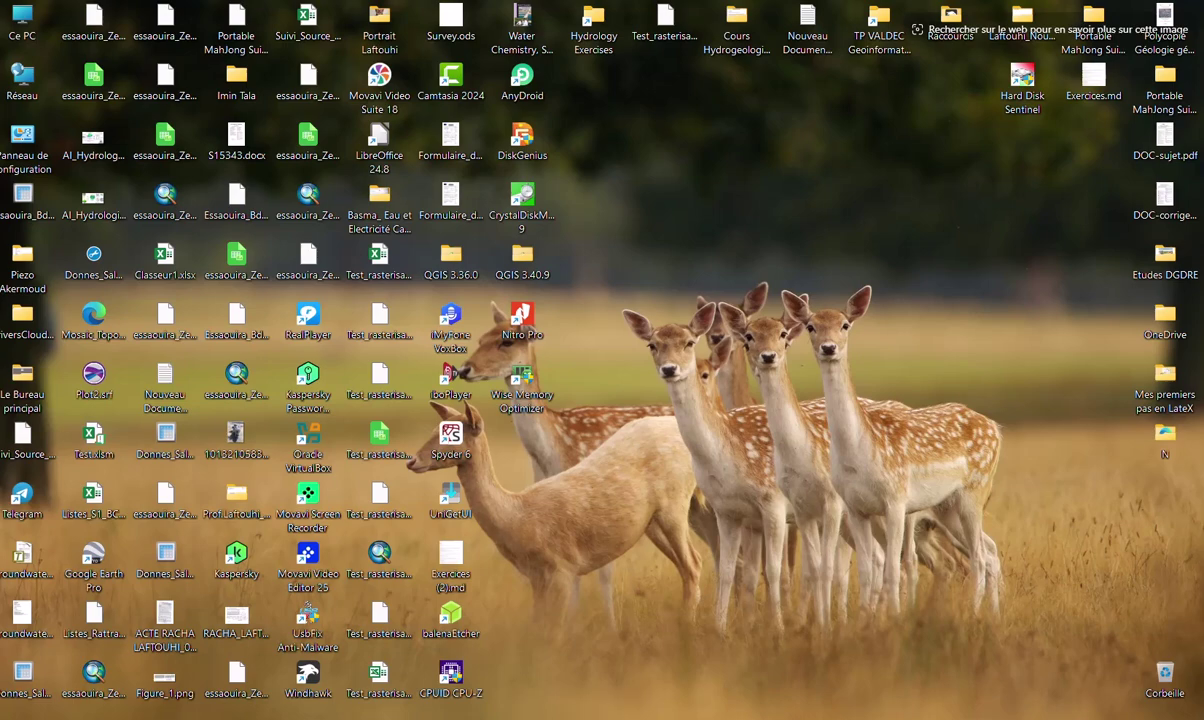
# Step: Search the computer in Everything for "carte topographique" and open the carte topographique_du Maroc folder inside the Morocco GIS Resources Data subfolder
pyautogui.click(625, 716)
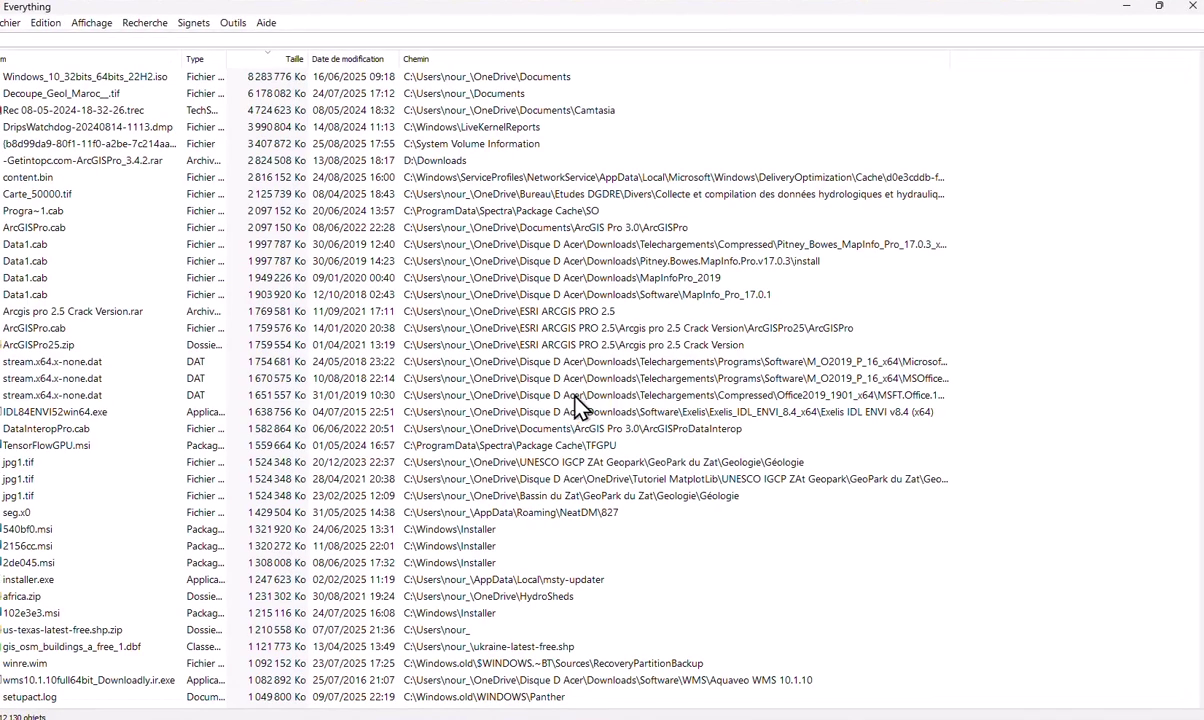
pyautogui.write('ca')
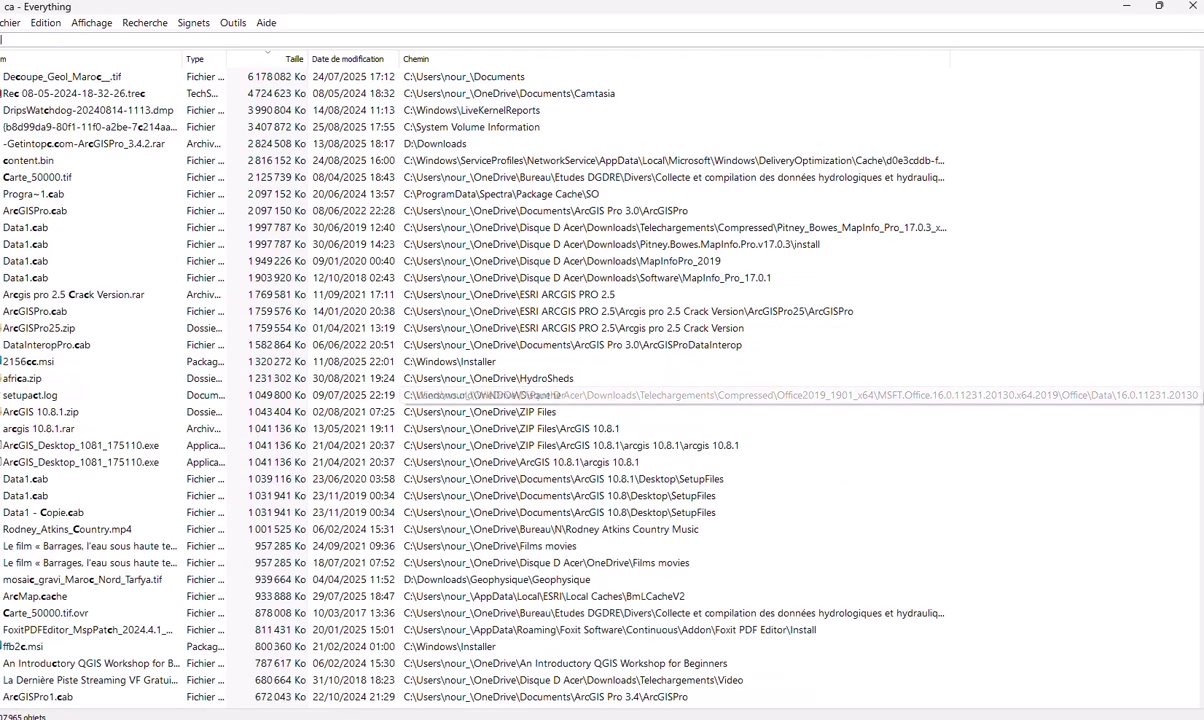
pyautogui.write('rte topogra')
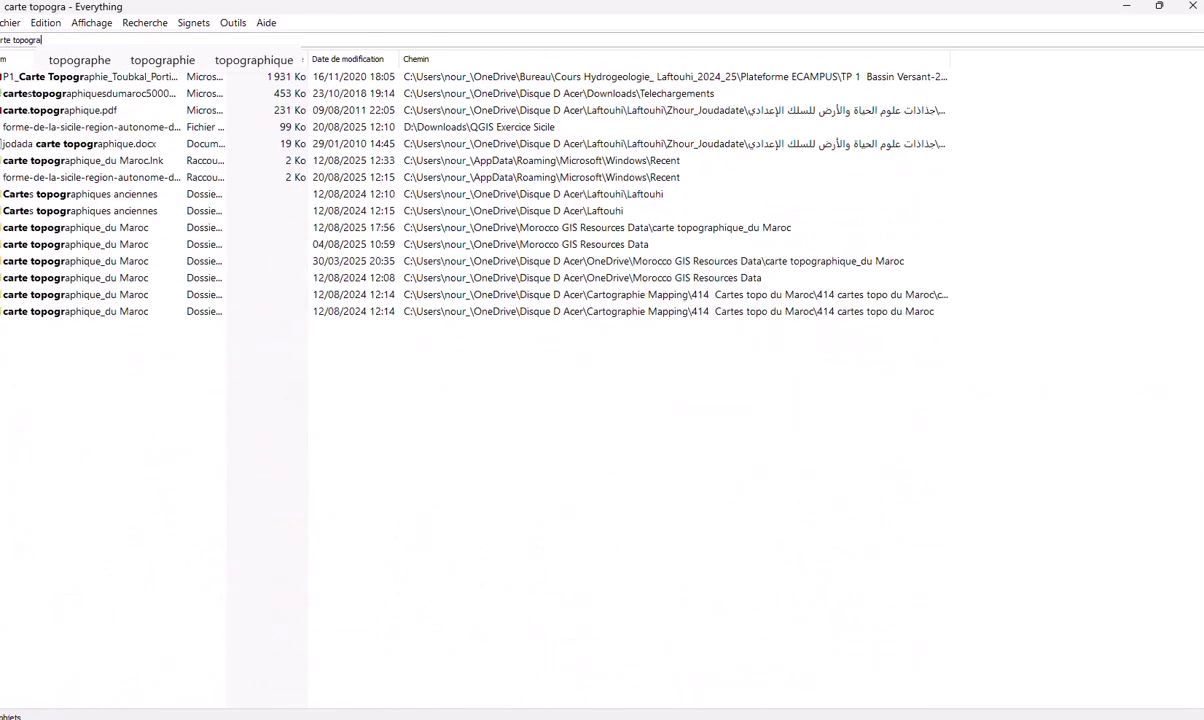
pyautogui.write('phique')
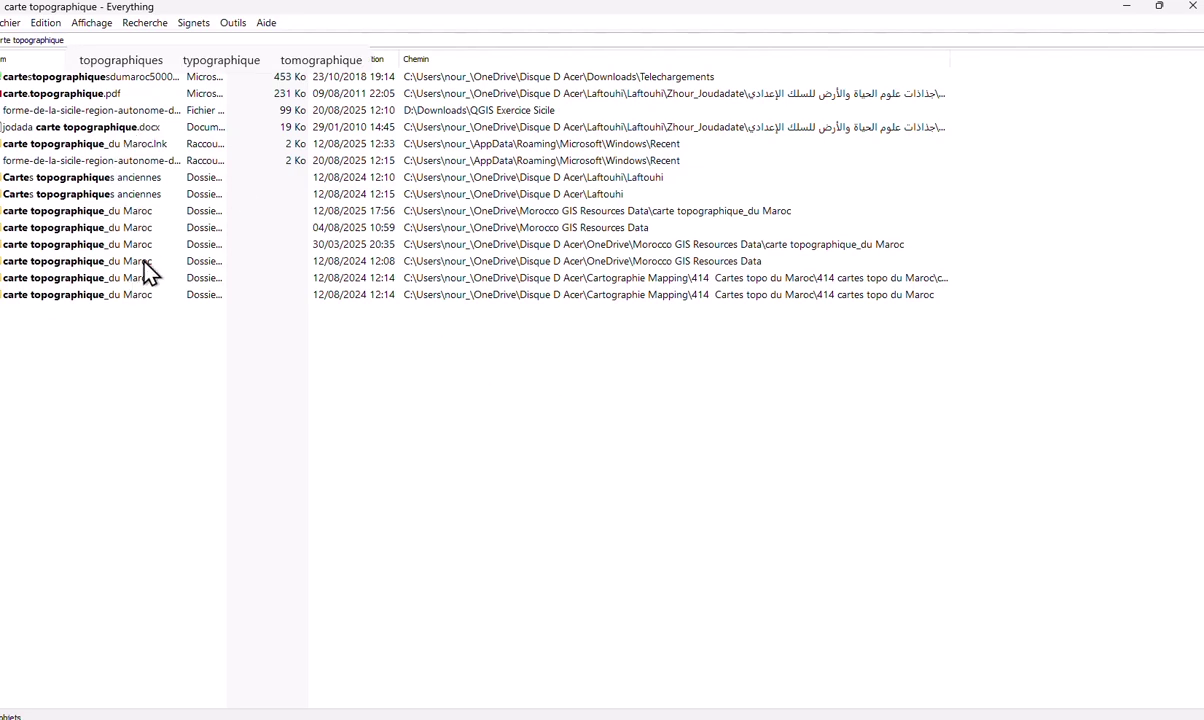
pyautogui.doubleClick(117, 213)
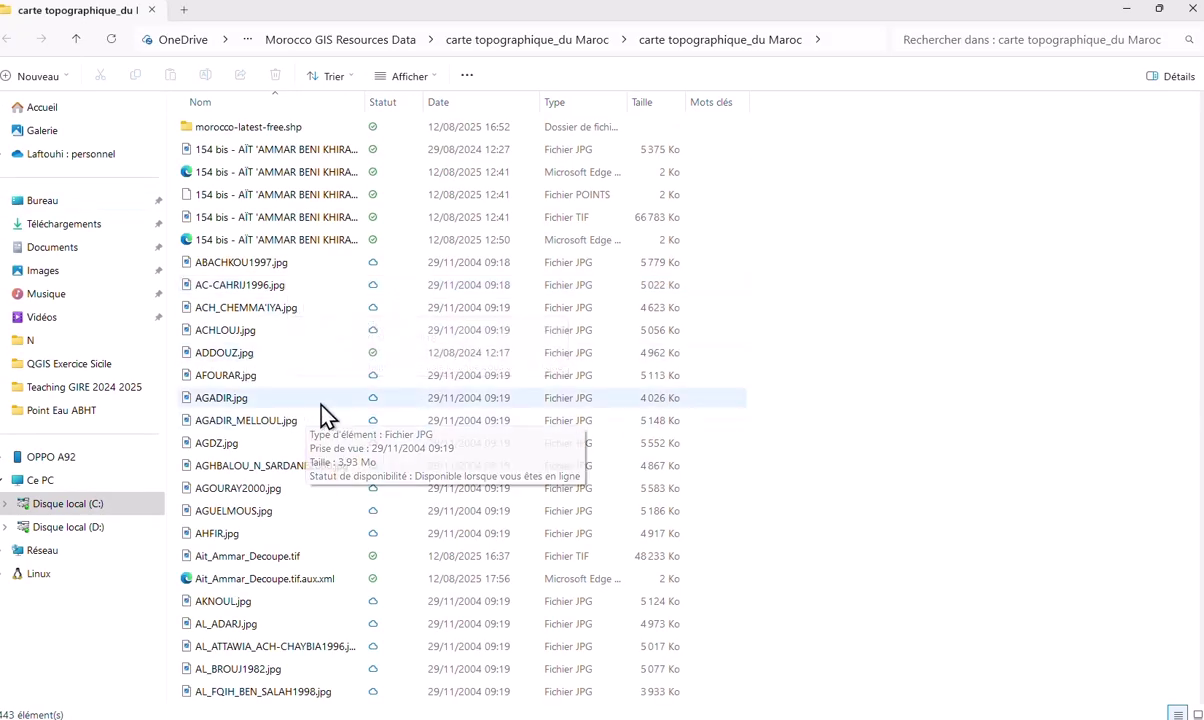
# Step: Open AFOURAR.jpg in the image viewer and minimize the file manager and search windows
pyautogui.click(250, 388)
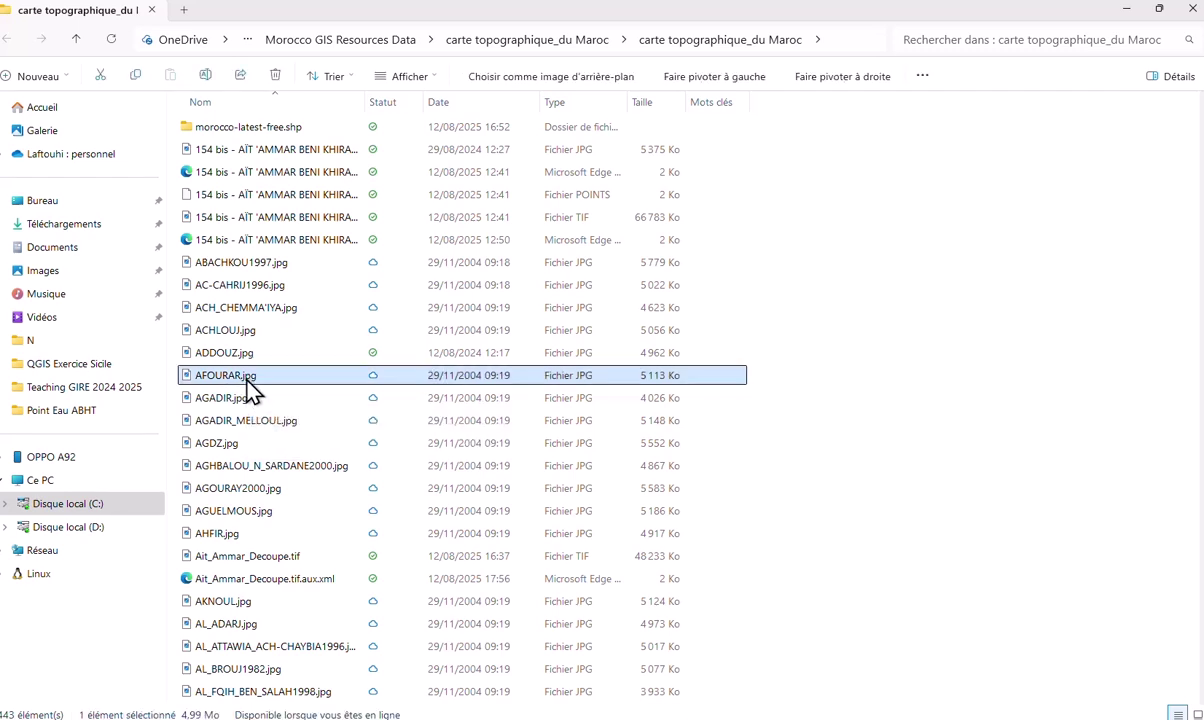
pyautogui.doubleClick(670, 376)
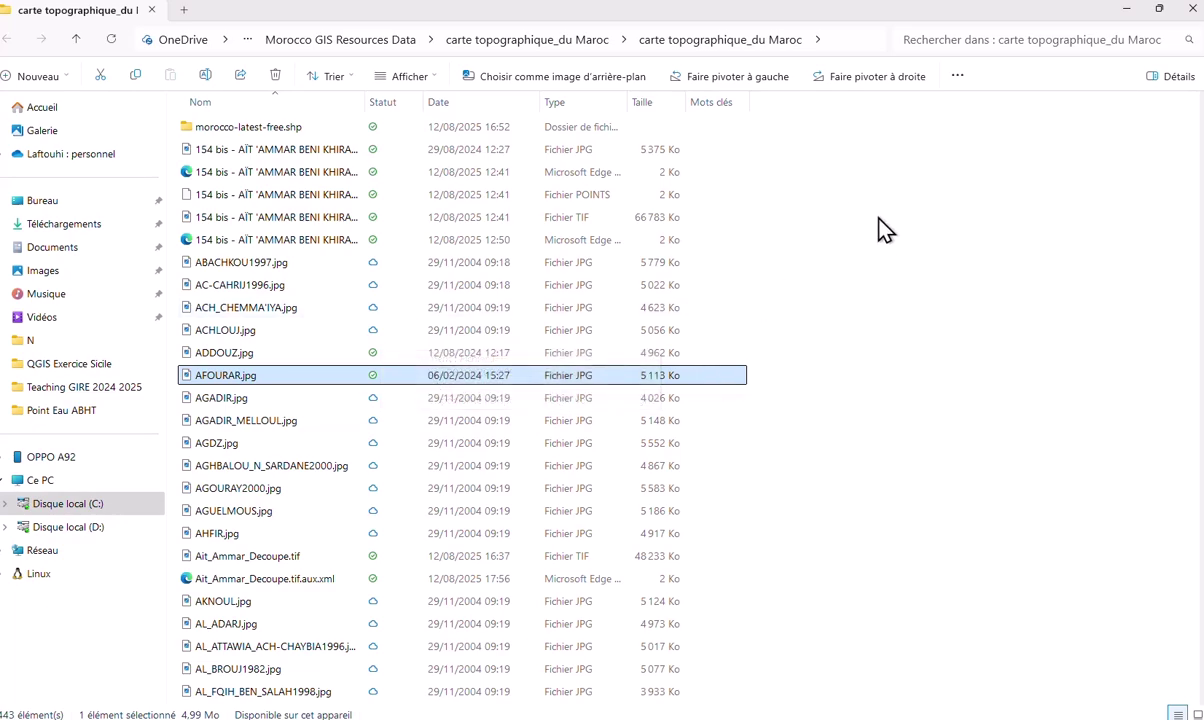
pyautogui.click(1129, 9)
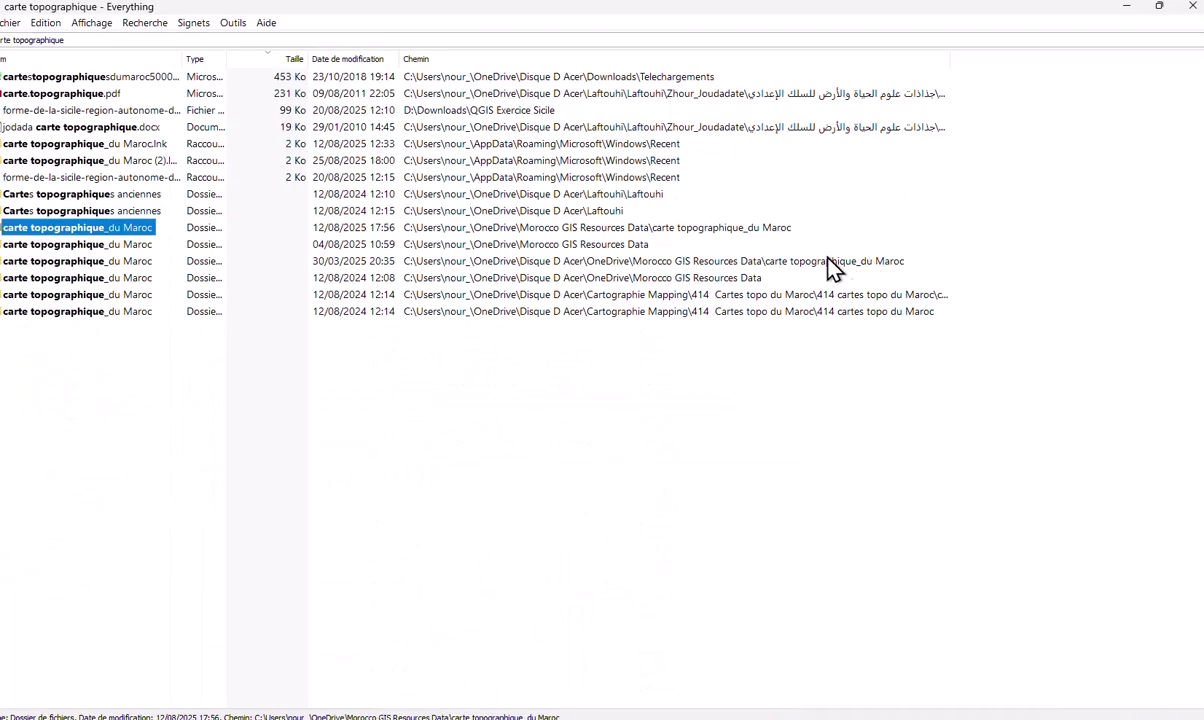
pyautogui.click(1129, 9)
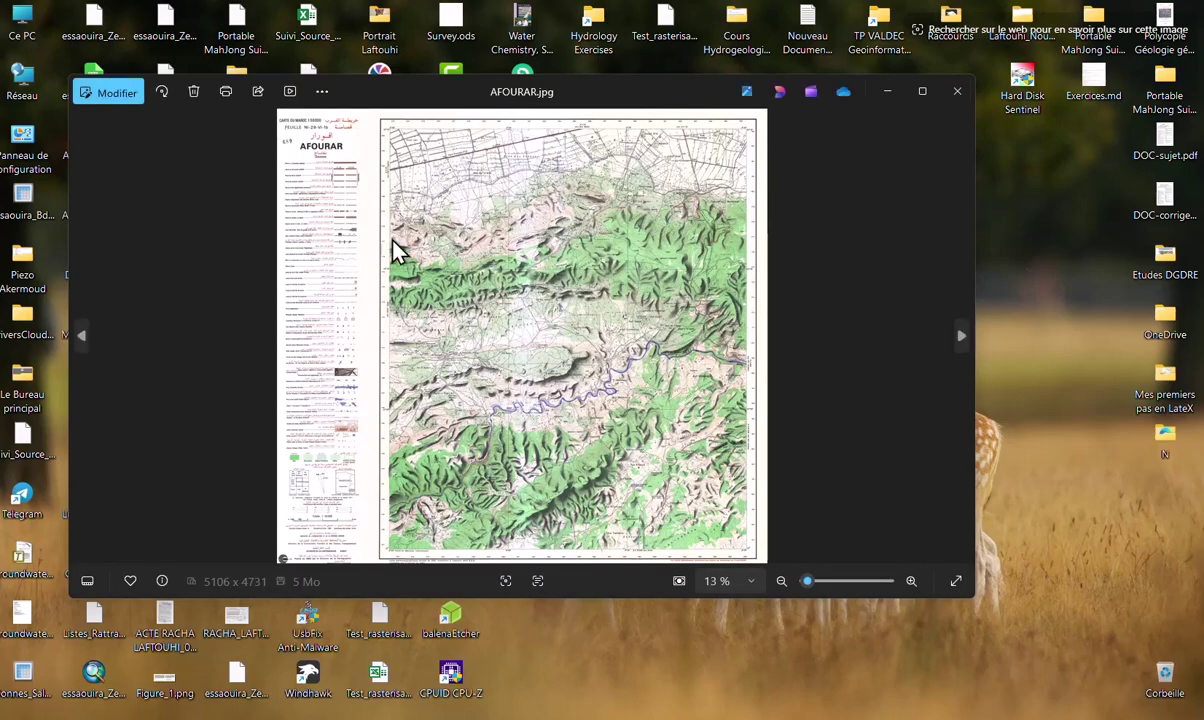
# Step: Examine the Afourar map's legend, scale, projection notes and the coordinates at its southwest corner
pyautogui.scroll(5, 314, 167)
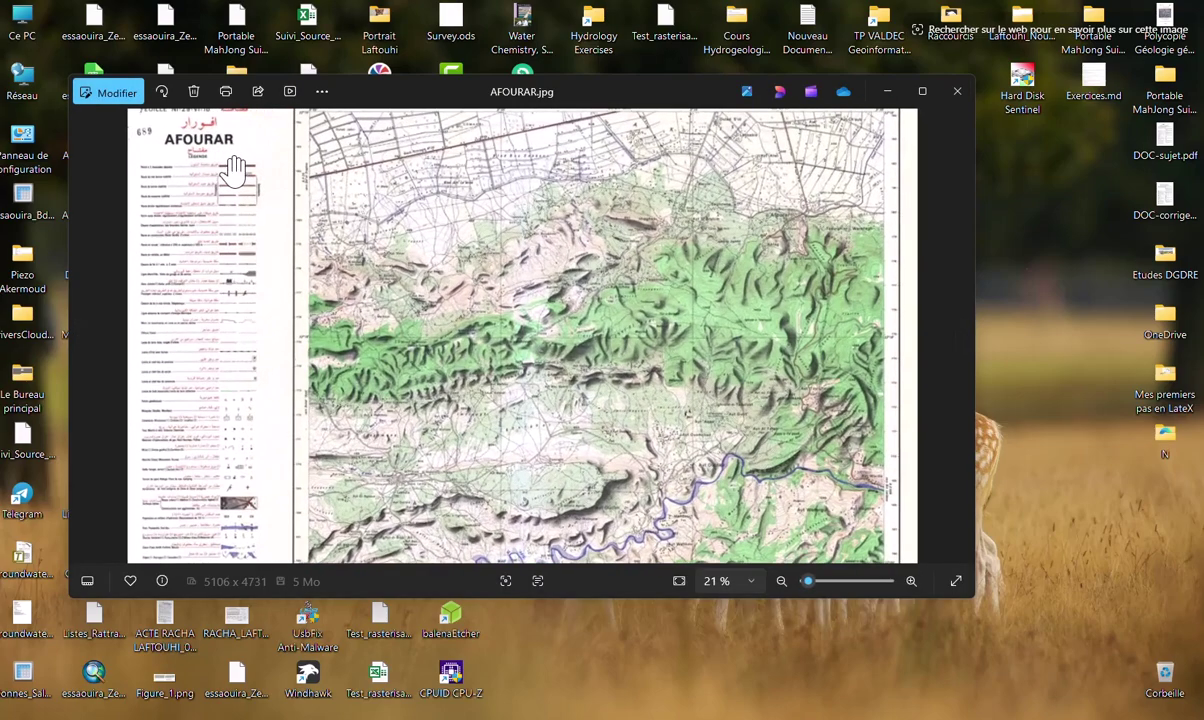
pyautogui.moveTo(233, 170); pyautogui.dragTo(220, 196)
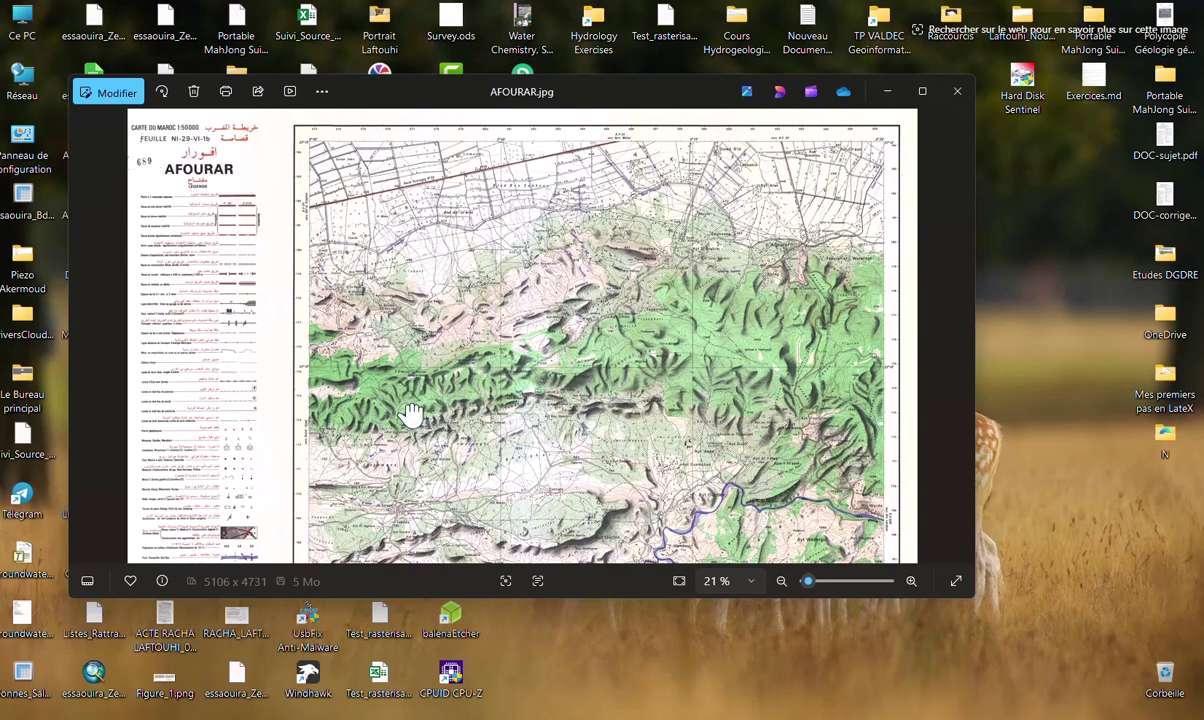
pyautogui.scroll(-4, 413, 415)
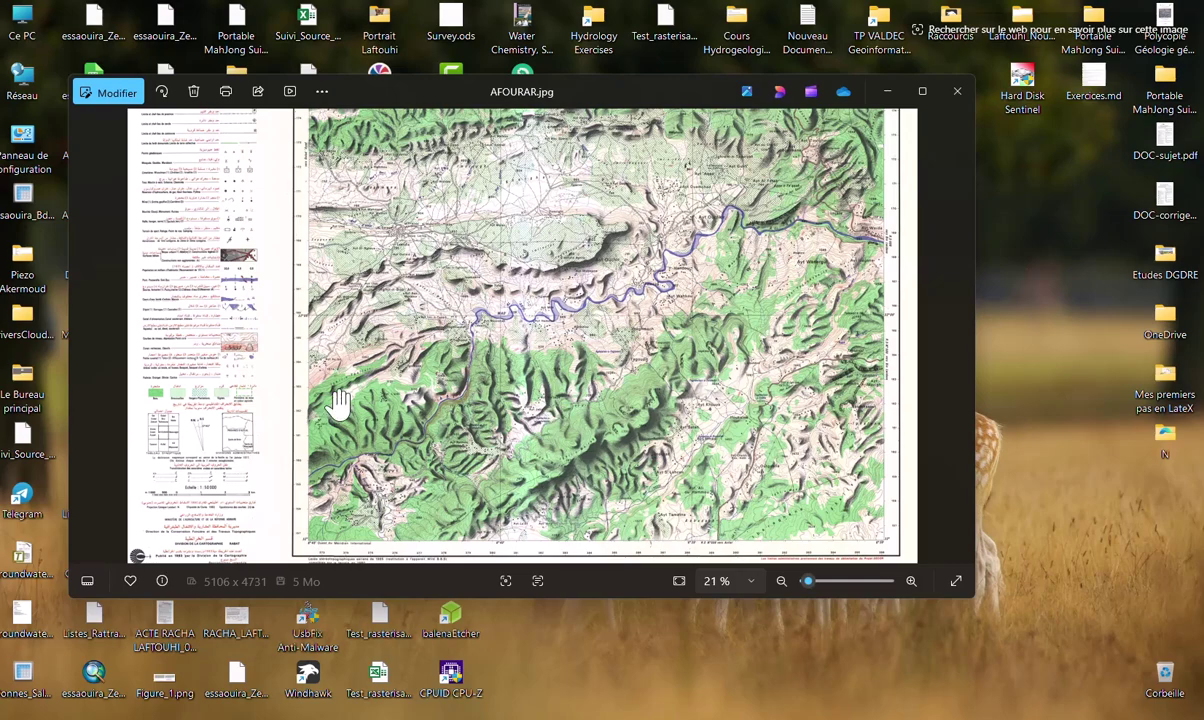
pyautogui.scroll(1, 205, 500)
pyautogui.scroll(5, 205, 500)
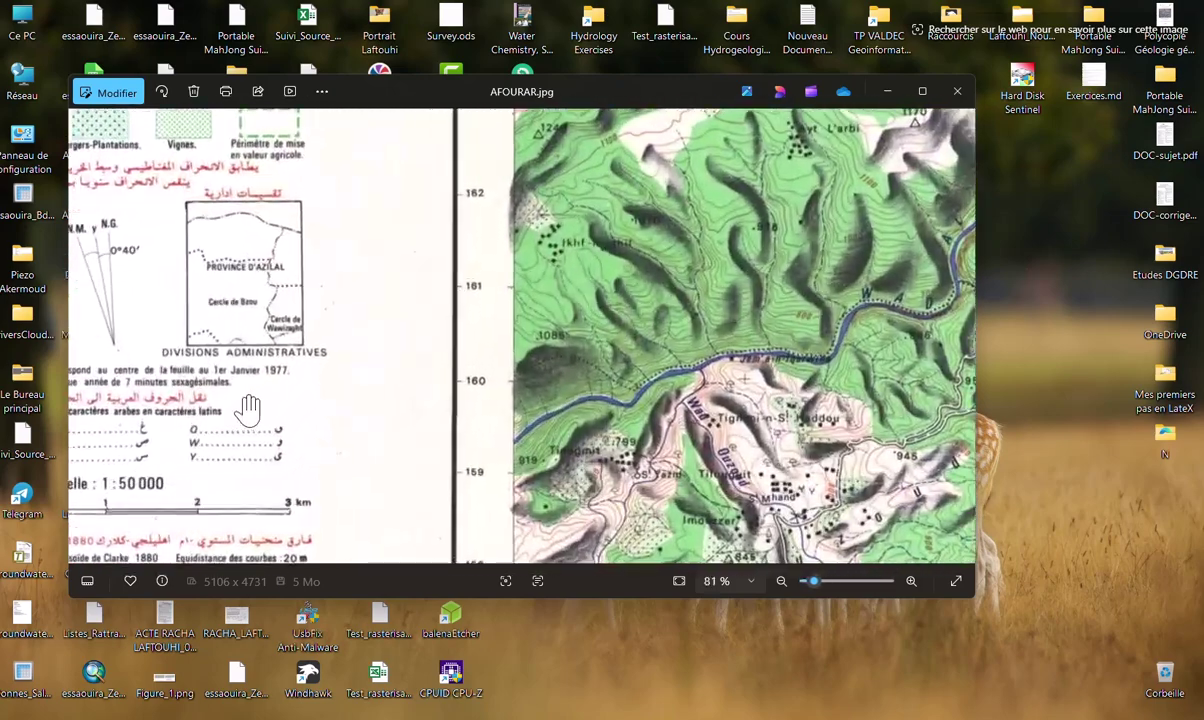
pyautogui.moveTo(249, 408); pyautogui.dragTo(491, 273)
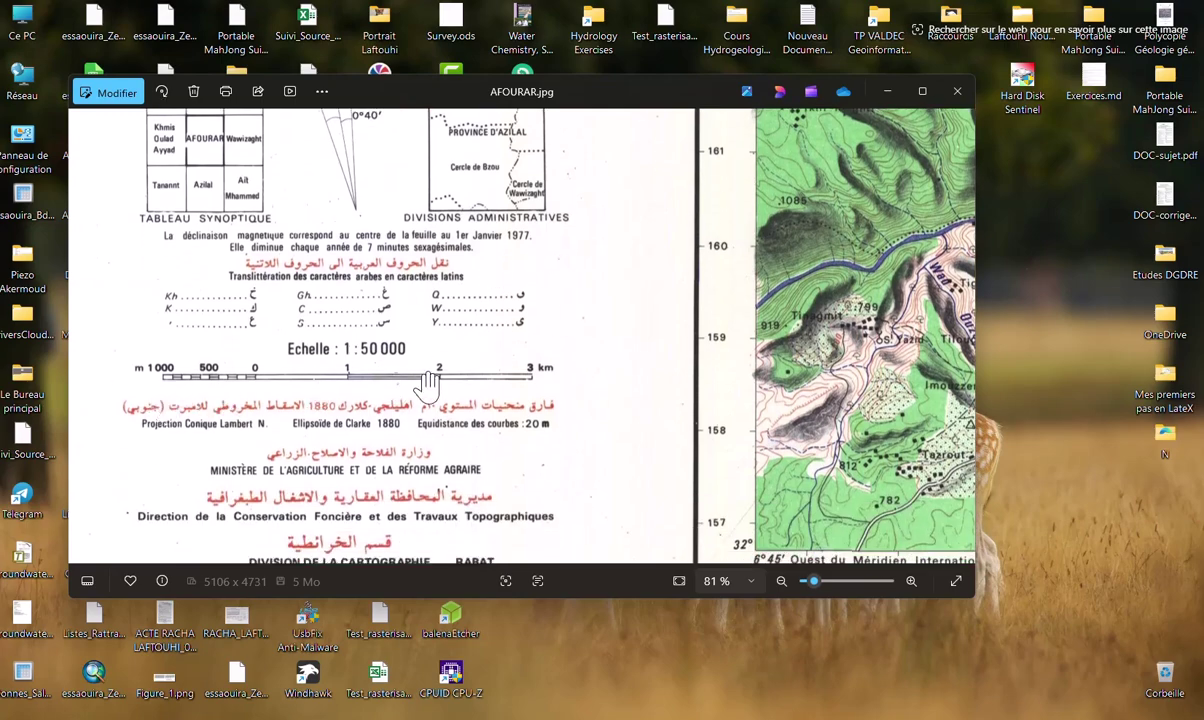
pyautogui.moveTo(651, 427); pyautogui.dragTo(485, 353)
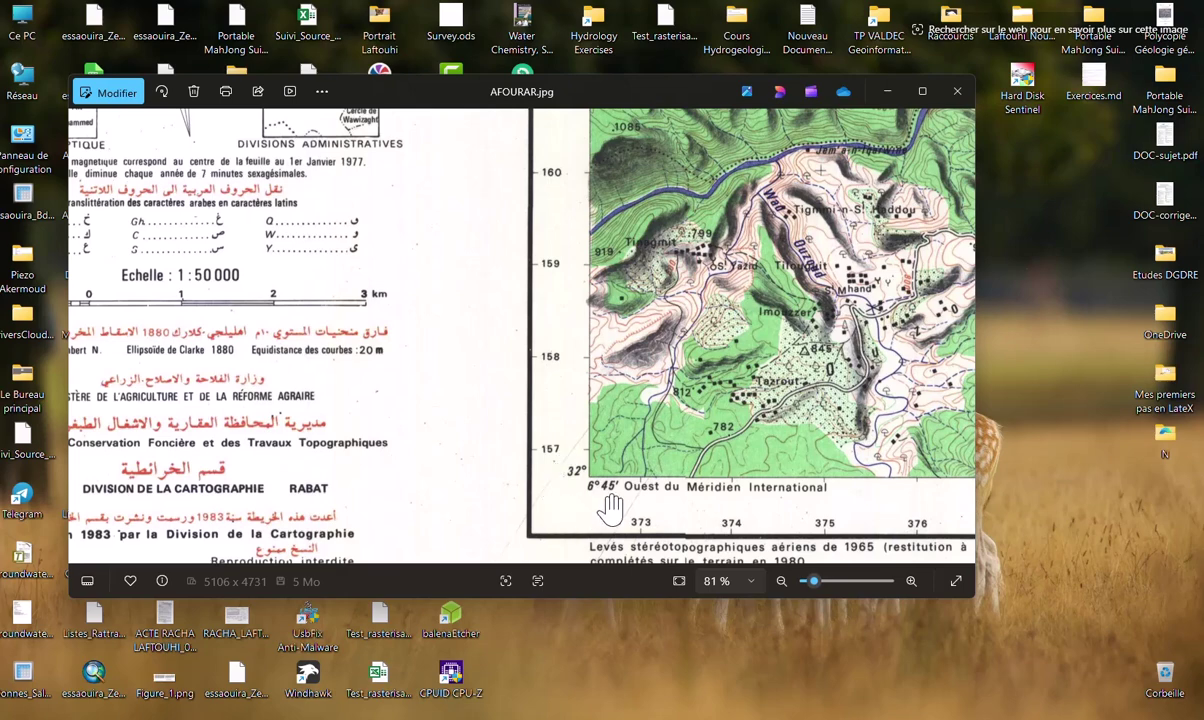
pyautogui.scroll(5, 575, 480)
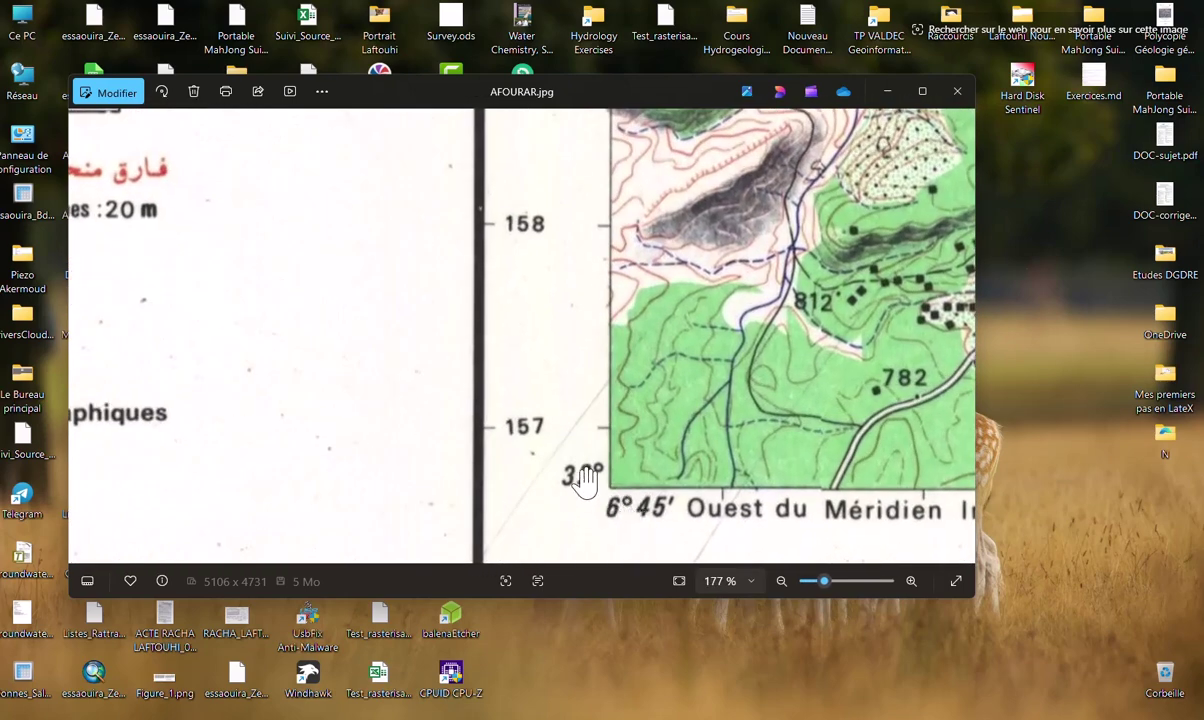
pyautogui.hscroll(2, 755, 510)
pyautogui.moveTo(753, 500); pyautogui.dragTo(529, 480)
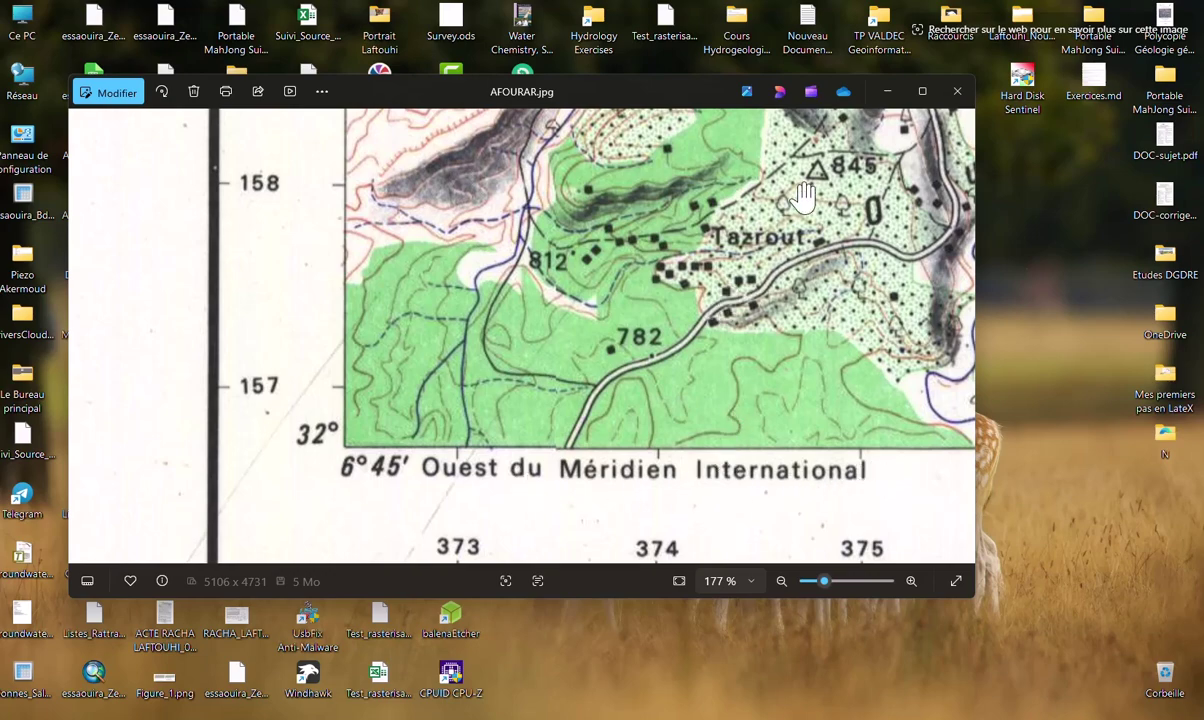
pyautogui.click(886, 91)
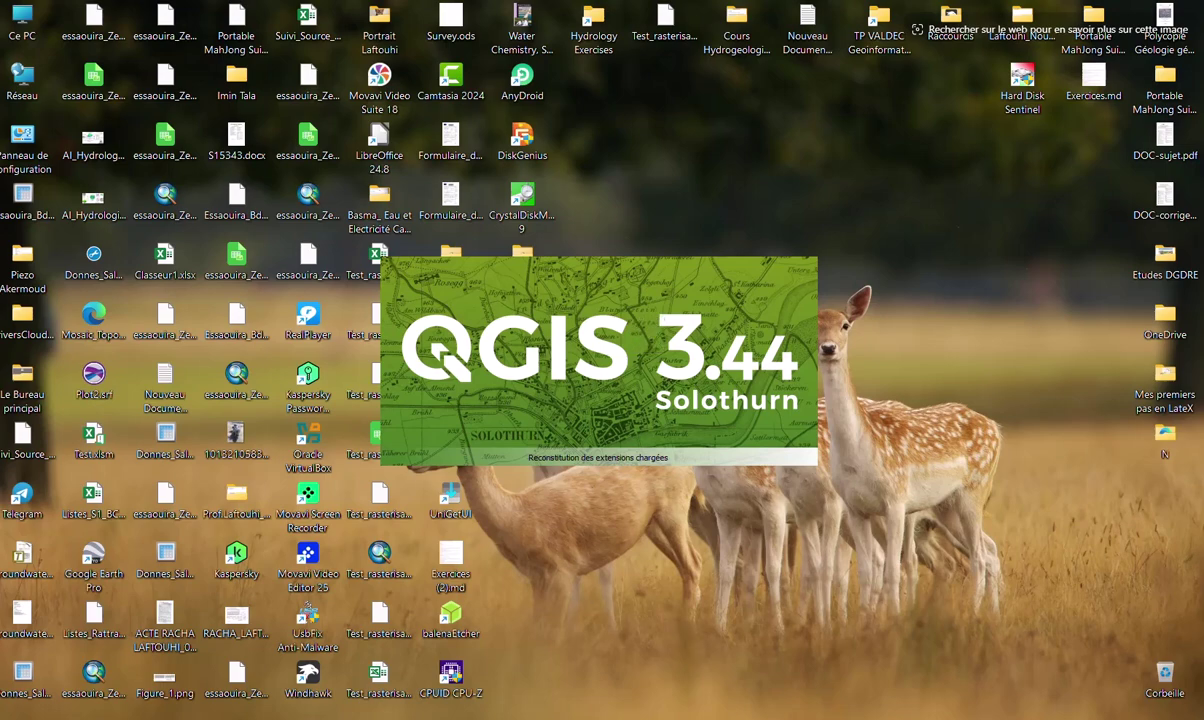
# Step: Enlarge the AFOURAR.jpg viewer and examine the grid labels and coordinates around the map's northeast corner
pyautogui.click(753, 718)
pyautogui.moveTo(710, 334); pyautogui.dragTo(514, 495)
pyautogui.scroll(-6, 700, 300)
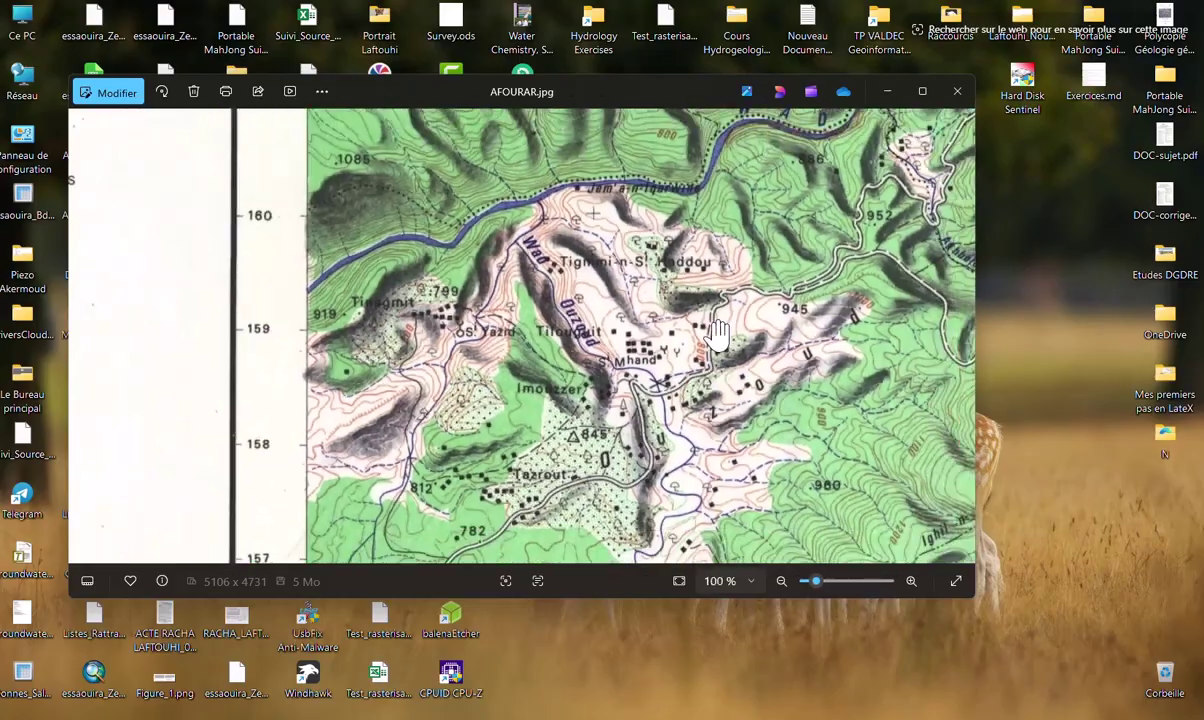
pyautogui.scroll(-4, 718, 333)
pyautogui.click(922, 91)
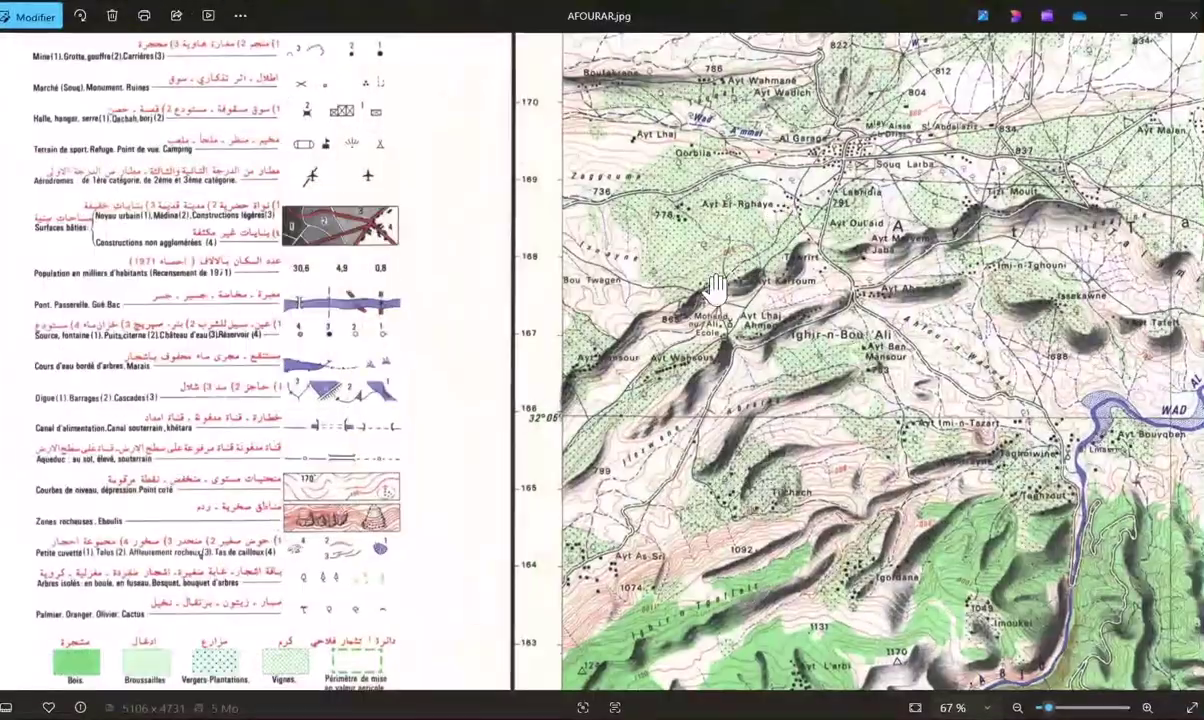
pyautogui.scroll(5, 748, 267)
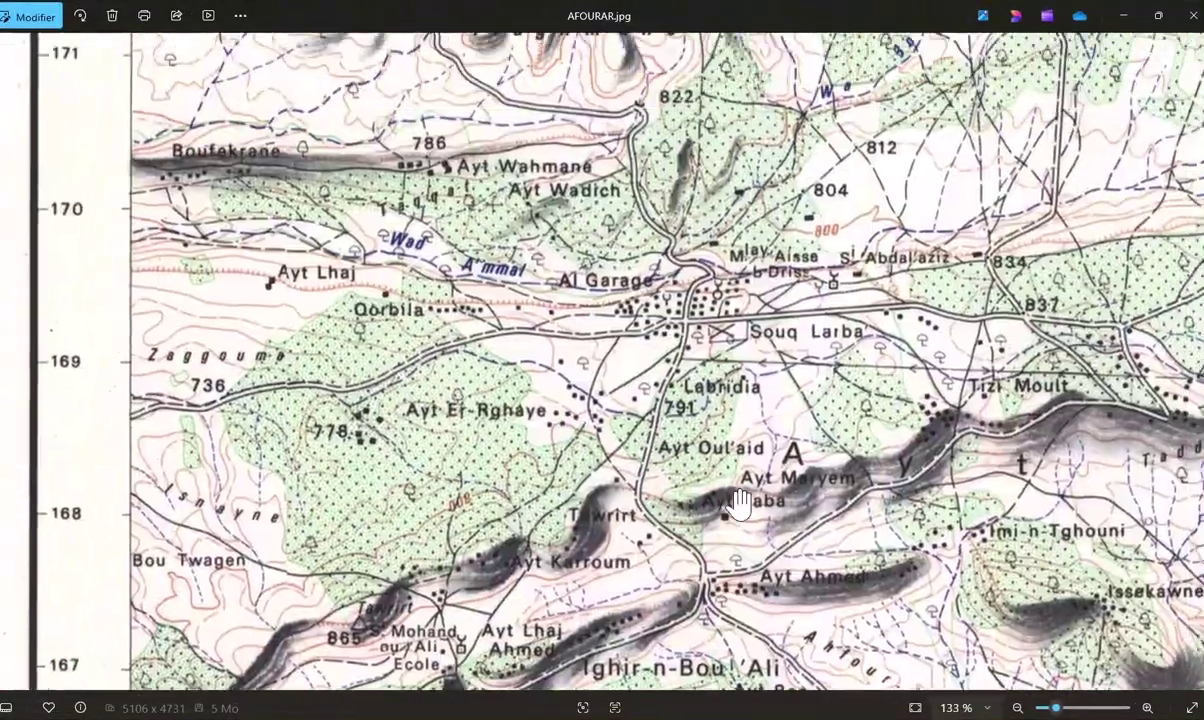
pyautogui.moveTo(1106, 83); pyautogui.dragTo(906, 345)
pyautogui.moveTo(885, 258); pyautogui.dragTo(643, 570)
pyautogui.moveTo(950, 300); pyautogui.dragTo(593, 522)
pyautogui.moveTo(853, 222); pyautogui.dragTo(856, 590)
pyautogui.moveTo(1000, 202); pyautogui.dragTo(678, 496)
pyautogui.moveTo(955, 258); pyautogui.dragTo(695, 558)
pyautogui.moveTo(950, 297); pyautogui.dragTo(440, 377)
pyautogui.moveTo(882, 146); pyautogui.dragTo(853, 230)
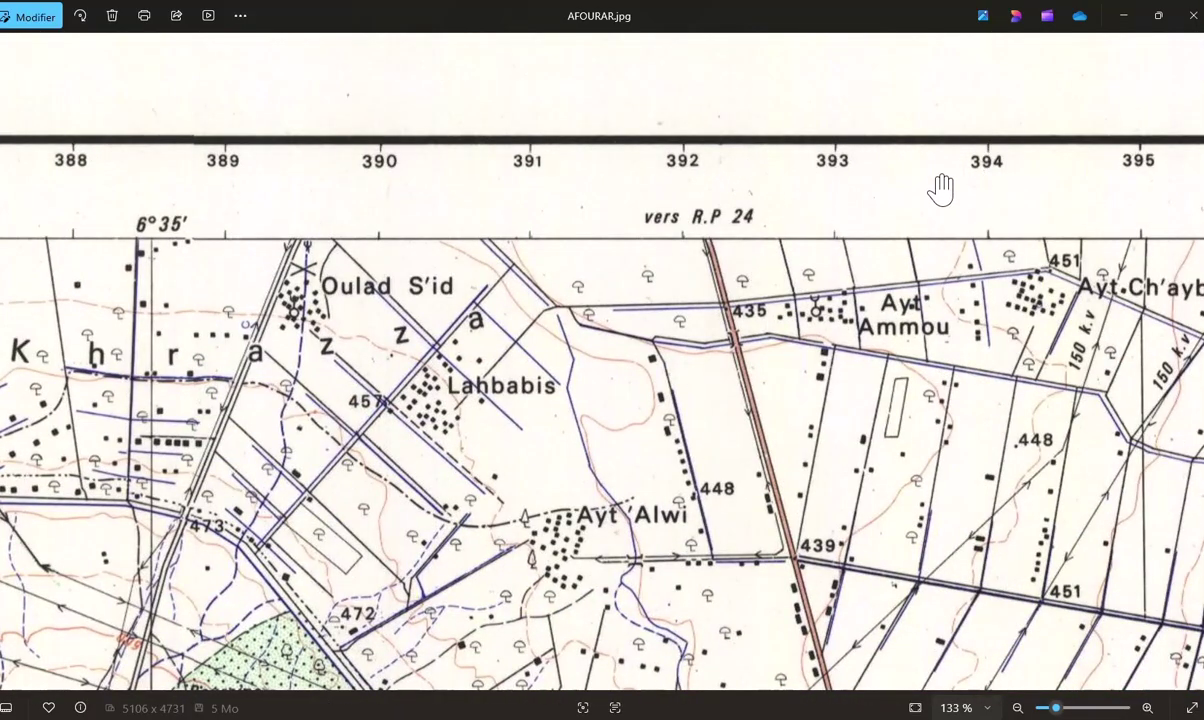
pyautogui.moveTo(846, 208); pyautogui.dragTo(497, 210)
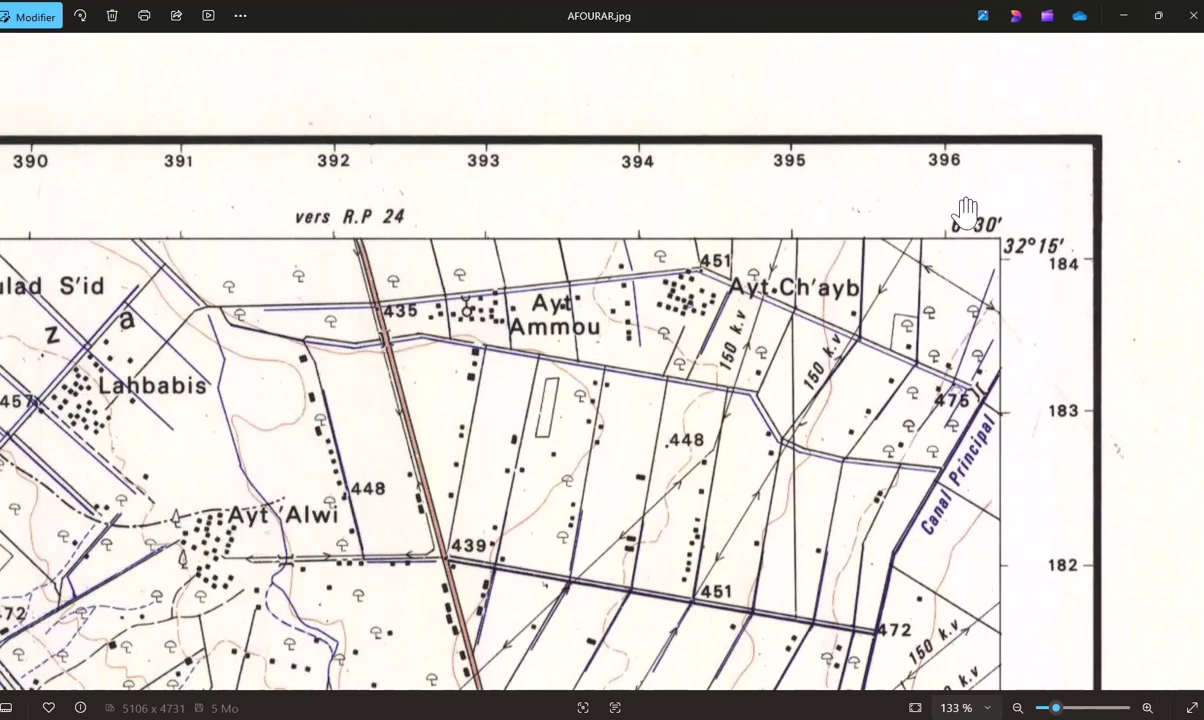
pyautogui.moveTo(1064, 556); pyautogui.dragTo(1031, 323)
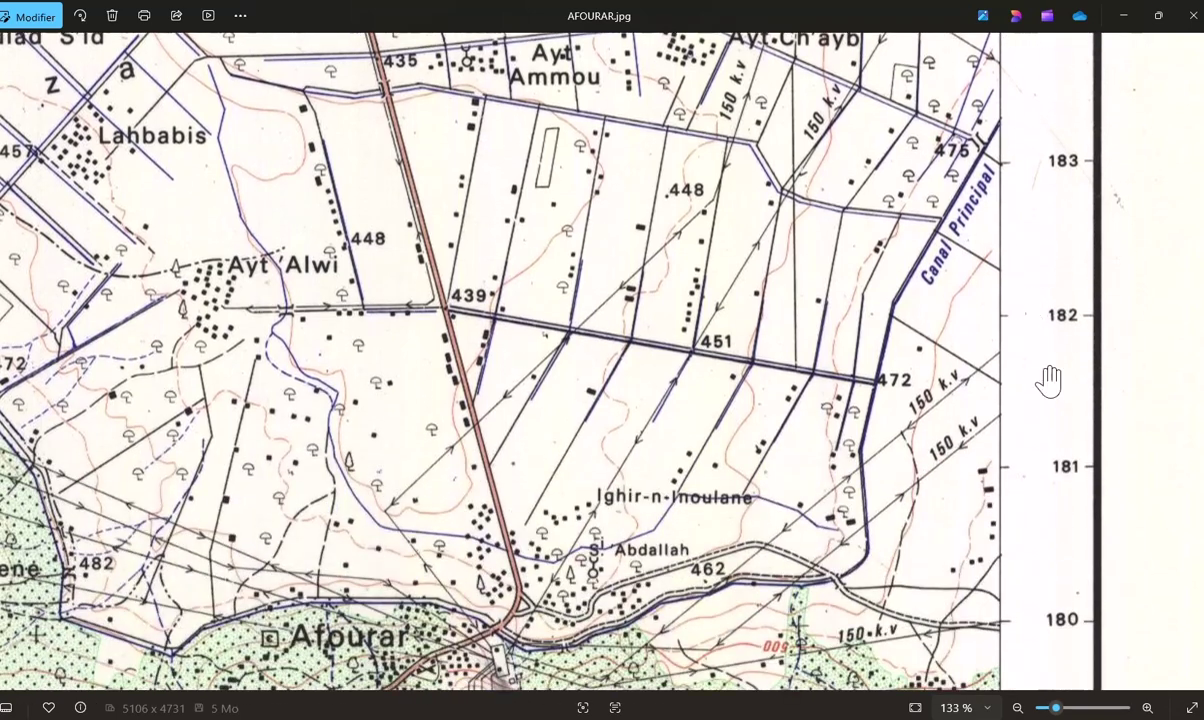
# Step: Switch to QGIS, start a new blank project and open the Georeferencer
pyautogui.click(1125, 16)
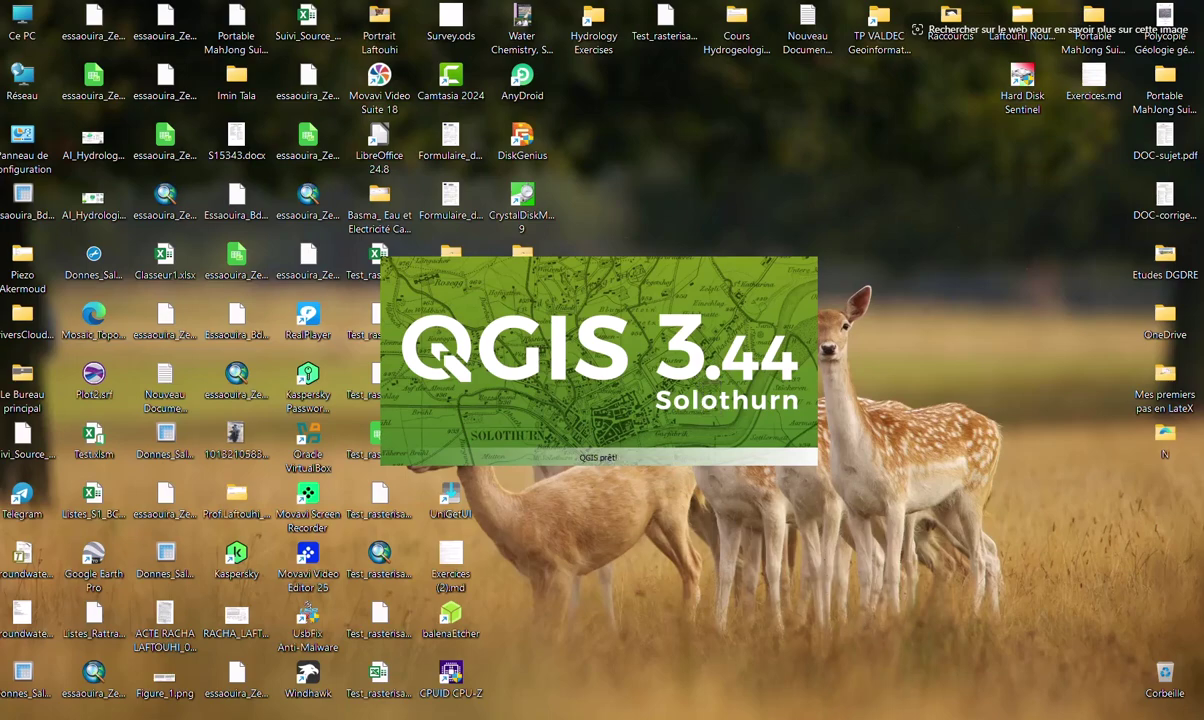
pyautogui.rightClick(906, 718)
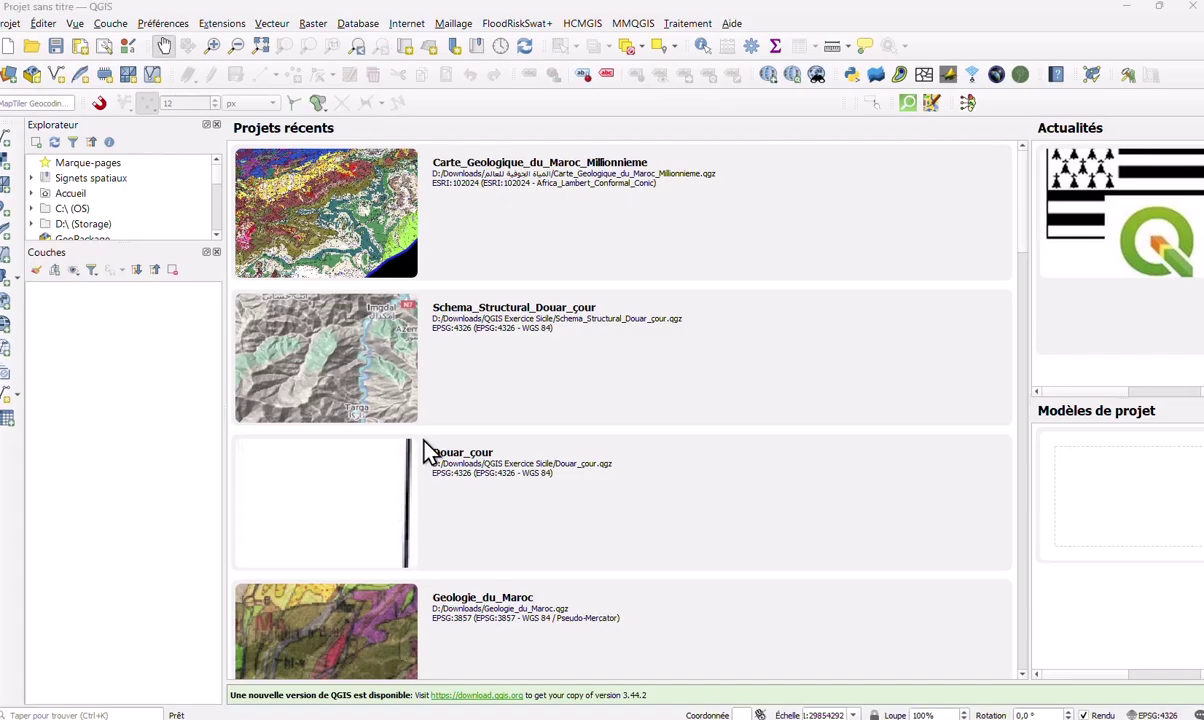
pyautogui.click(9, 47)
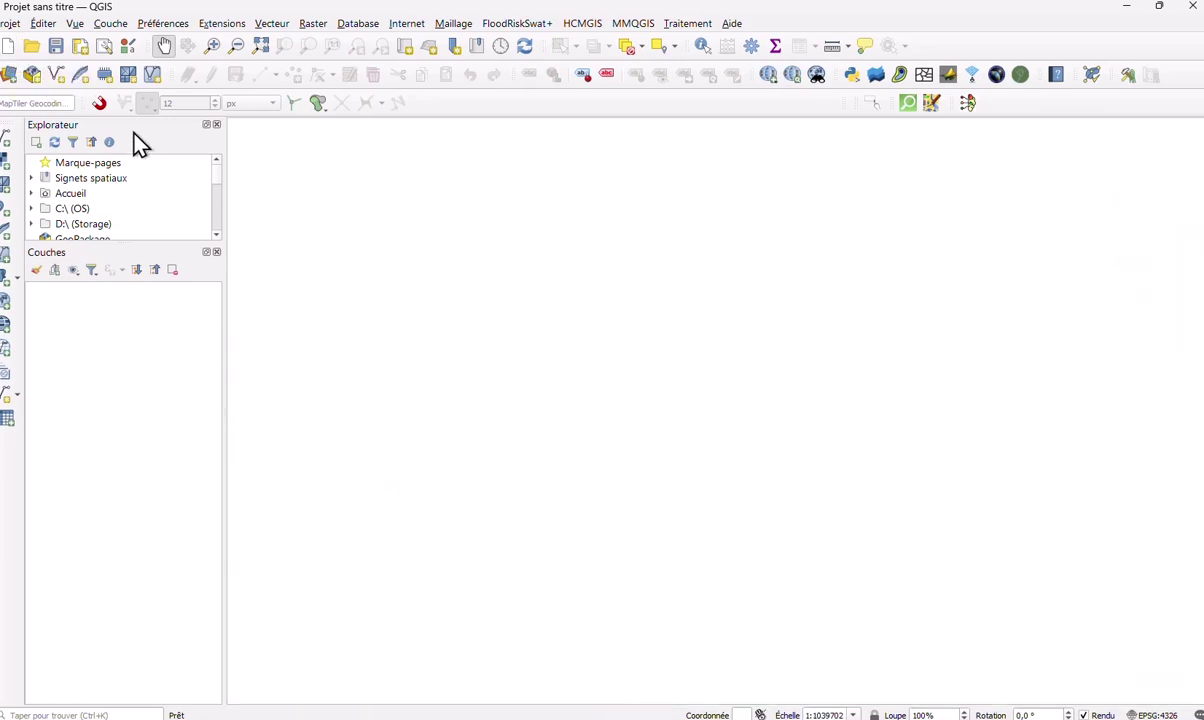
pyautogui.click(114, 23)
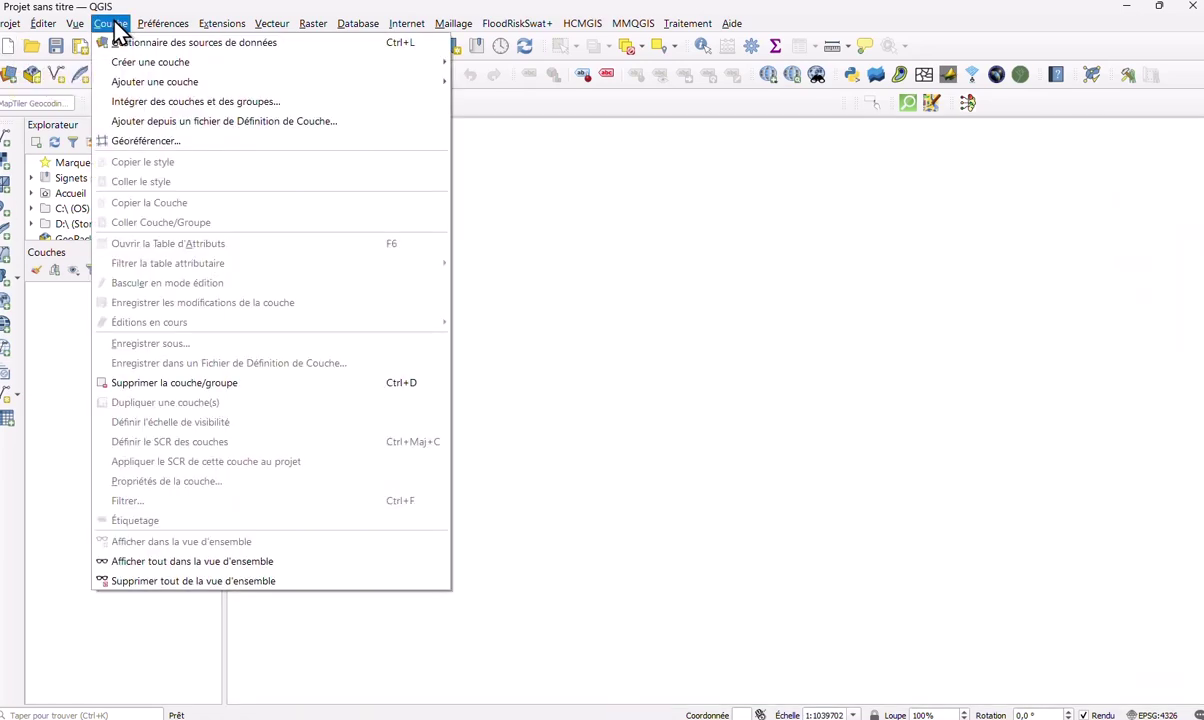
pyautogui.click(140, 141)
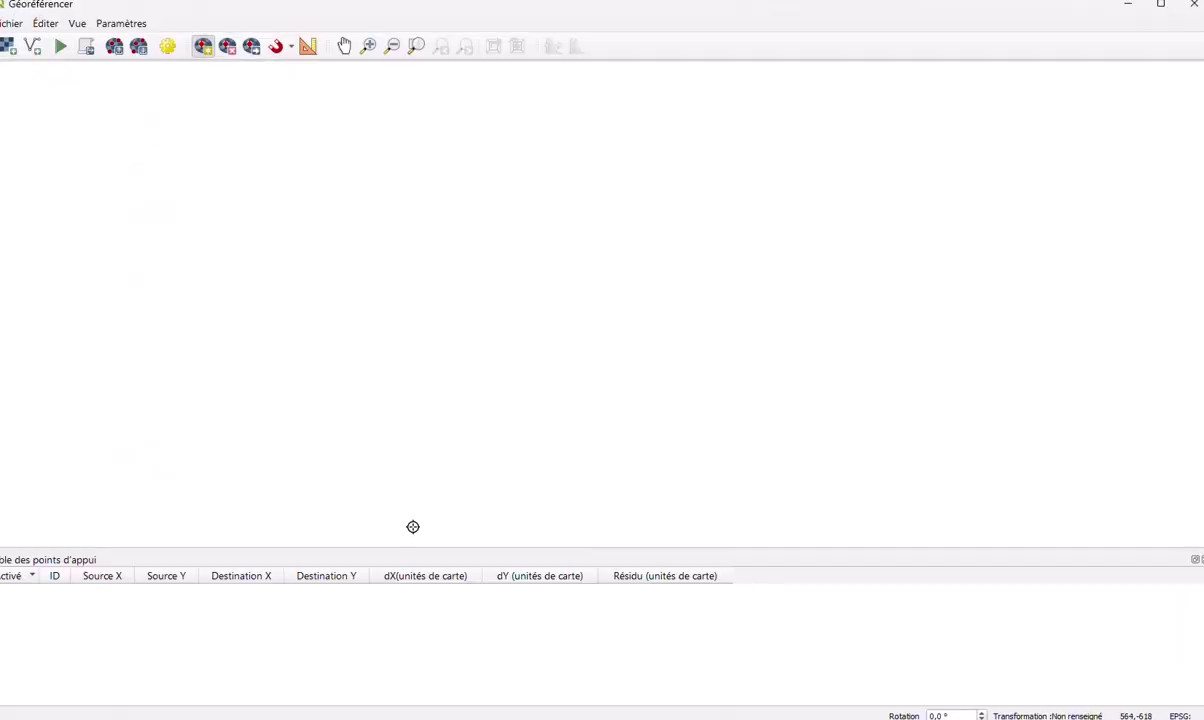
# Step: Place the map folder beside the Georeferencer and load AFOURAR.jpg from it as the source raster
pyautogui.click(622, 718)
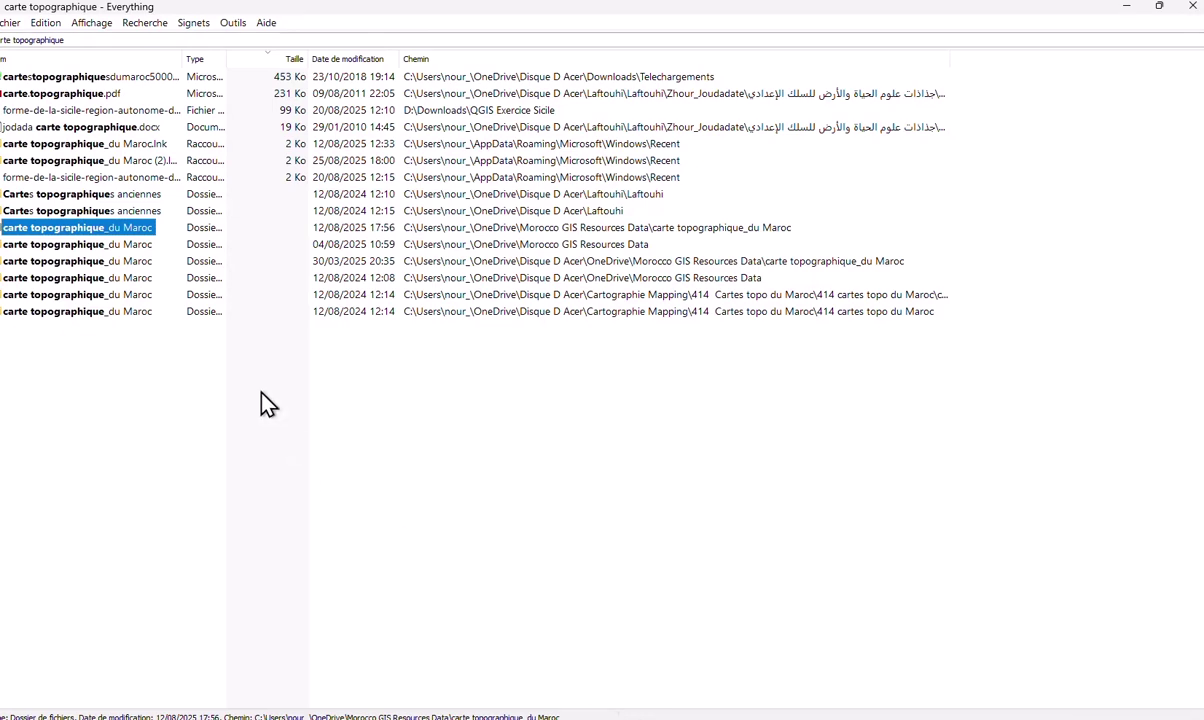
pyautogui.click(594, 718)
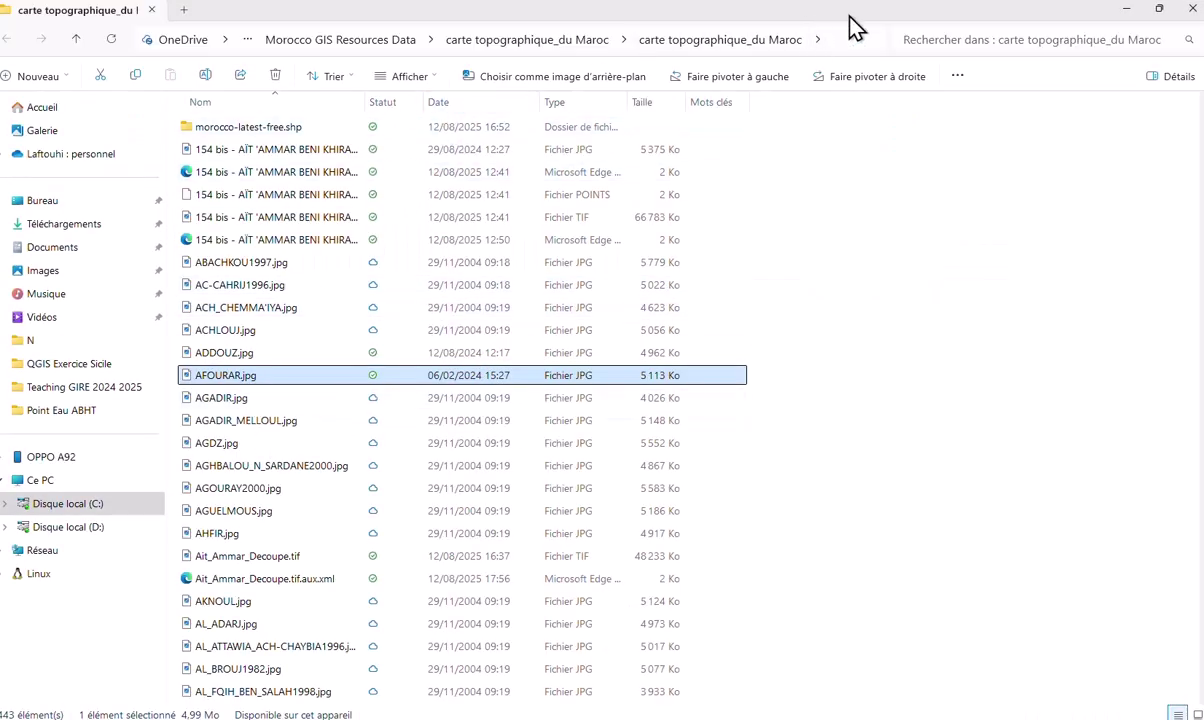
pyautogui.press('super+Right')
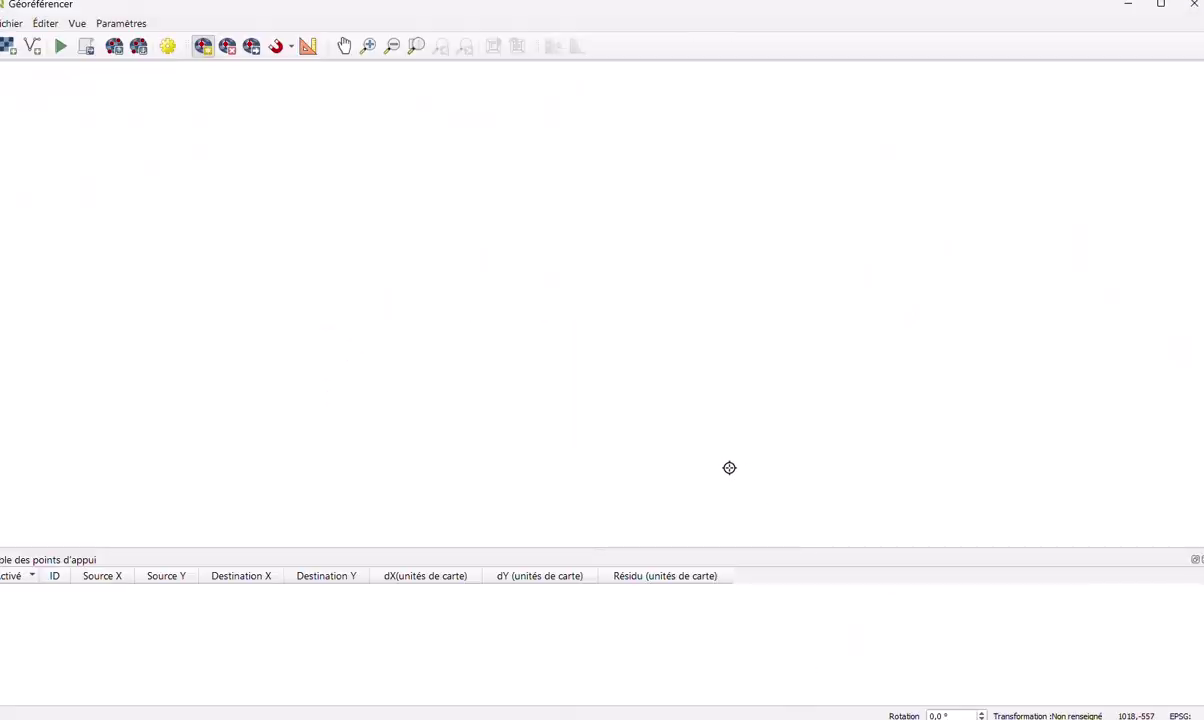
pyautogui.hotkey('alt', 'Tab')
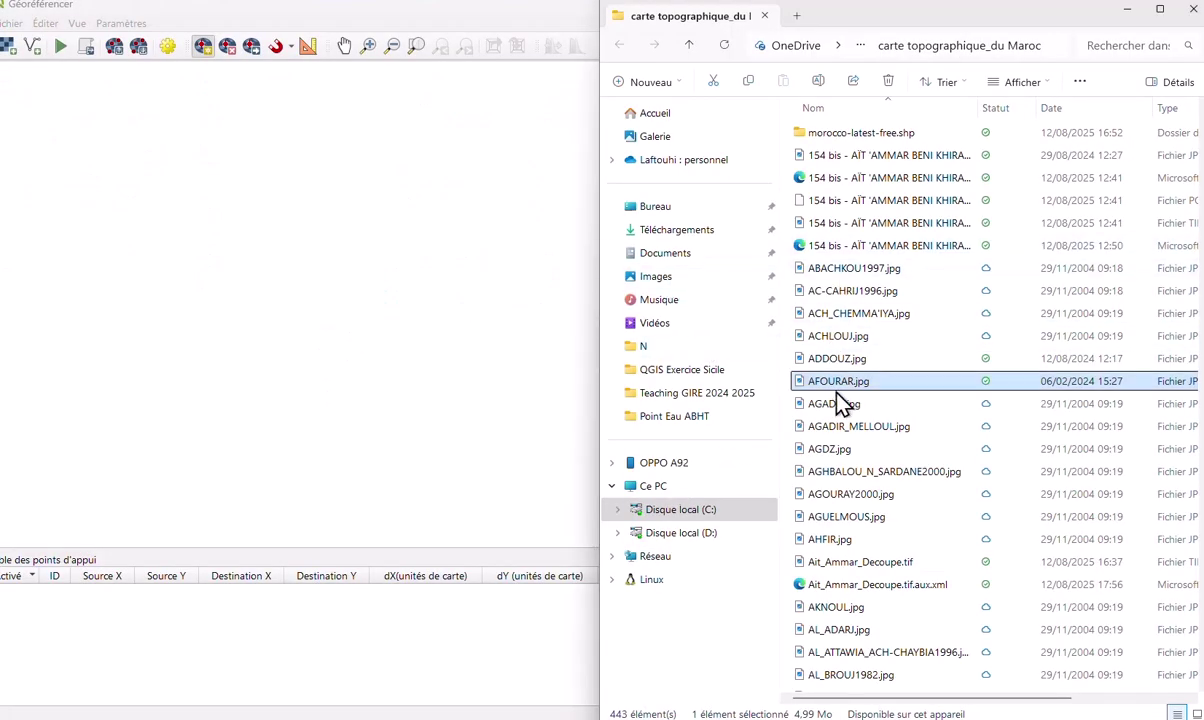
pyautogui.moveTo(849, 390); pyautogui.dragTo(317, 284)
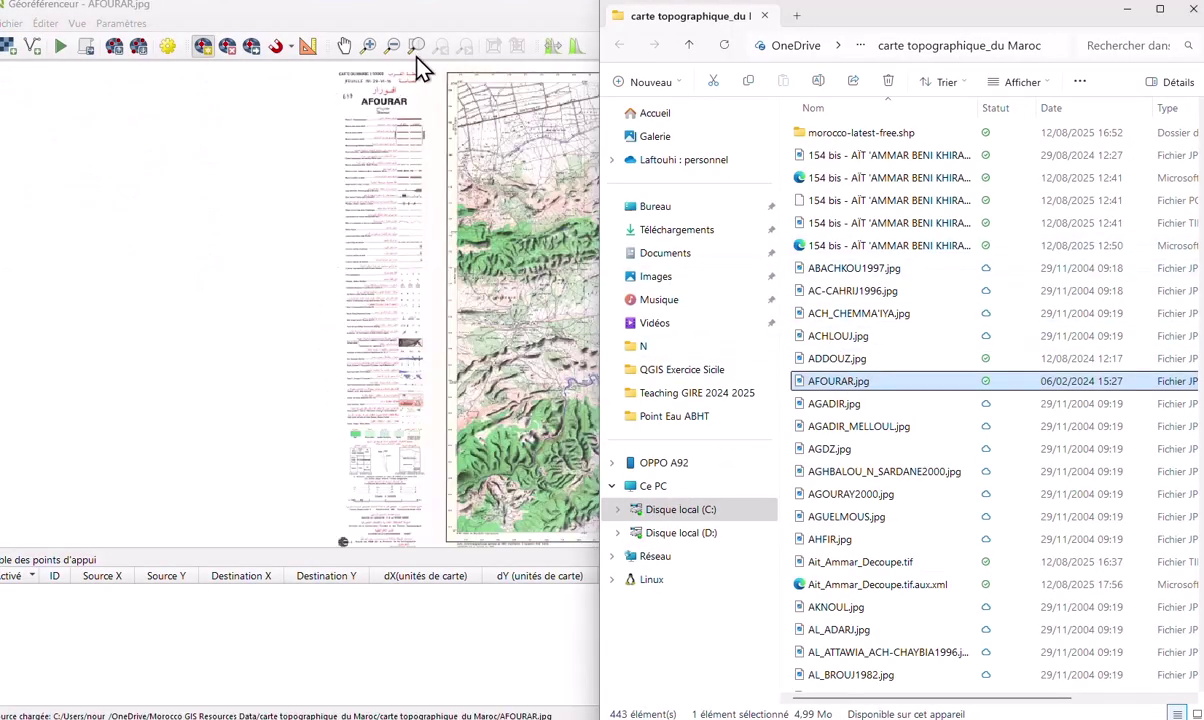
pyautogui.click(418, 28)
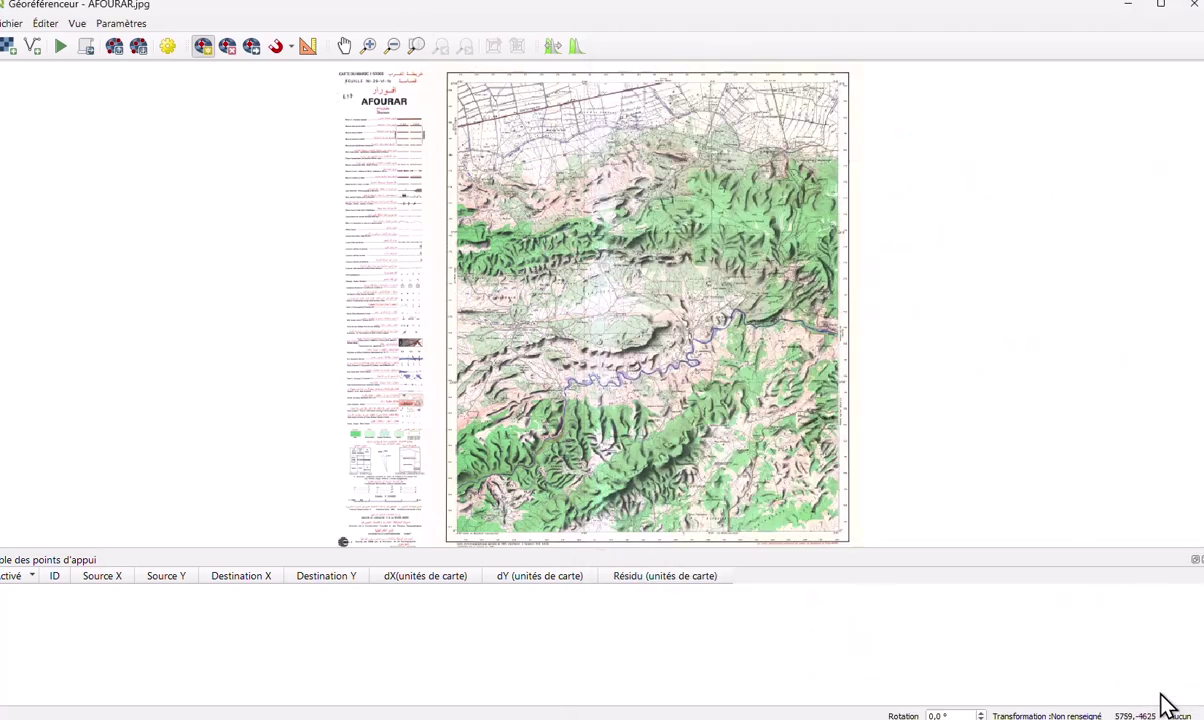
# Step: Apply a linear transformation with target CRS EPSG:4326 - WGS 84, nearest-neighbour resampling and output file AFOURAR_georef.tif
pyautogui.click(121, 23)
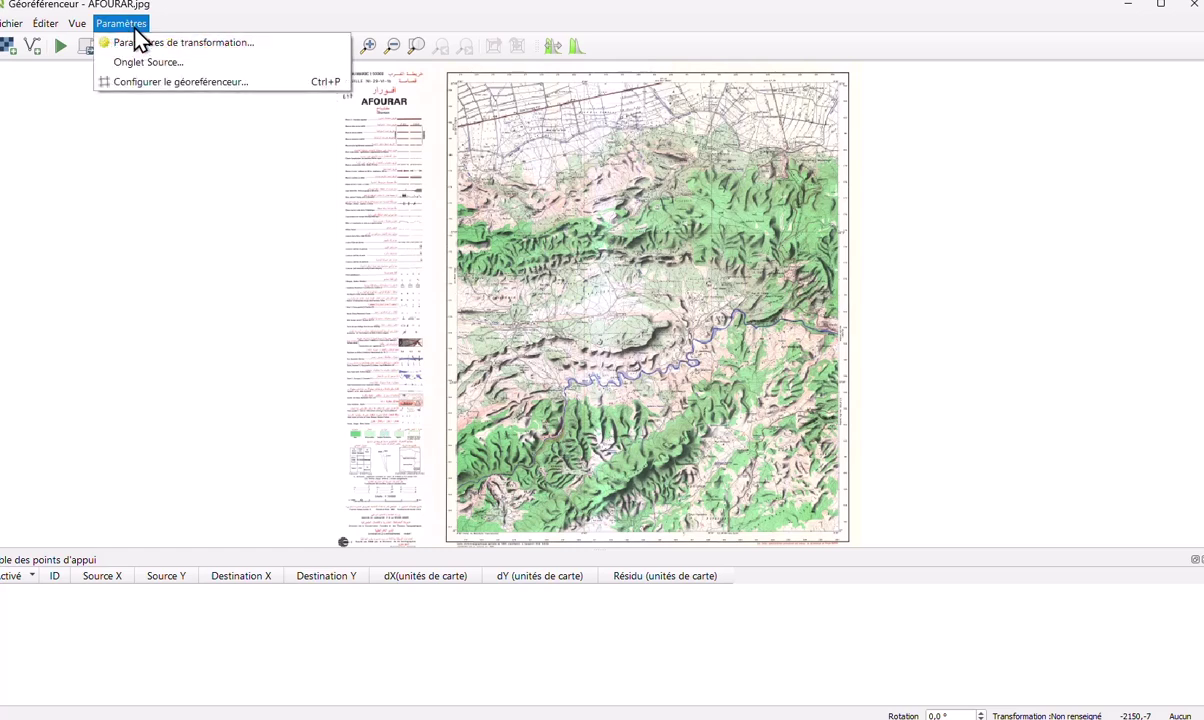
pyautogui.click(145, 42)
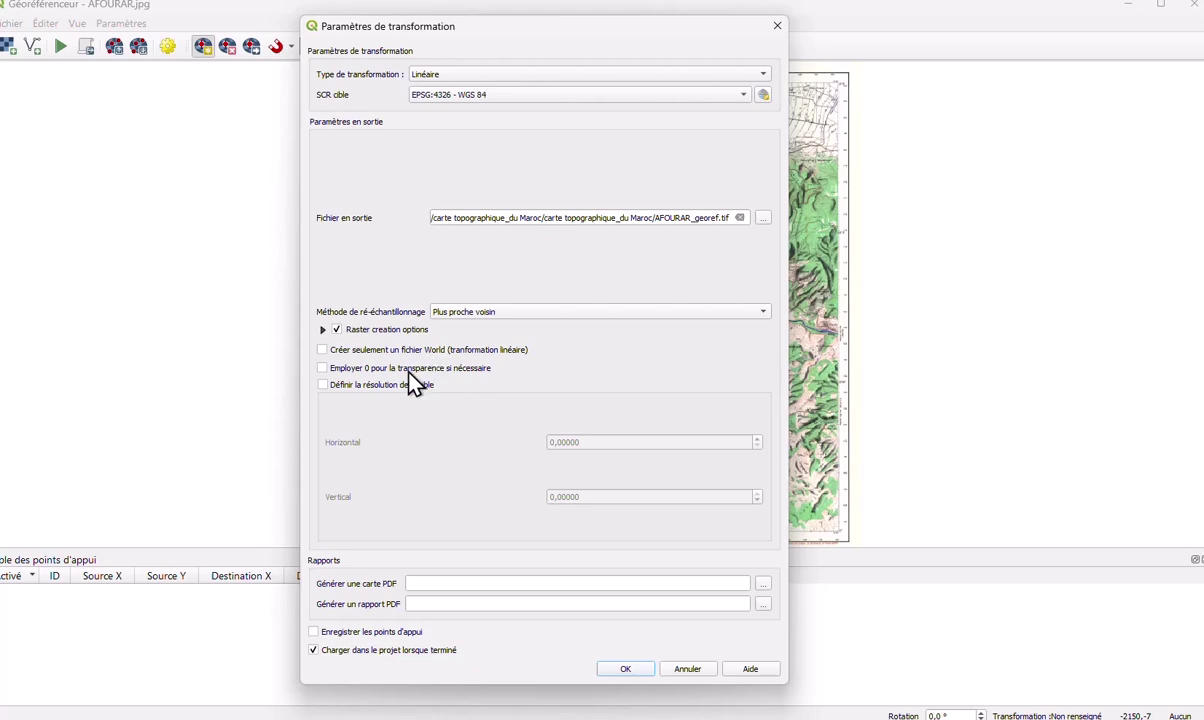
pyautogui.click(626, 671)
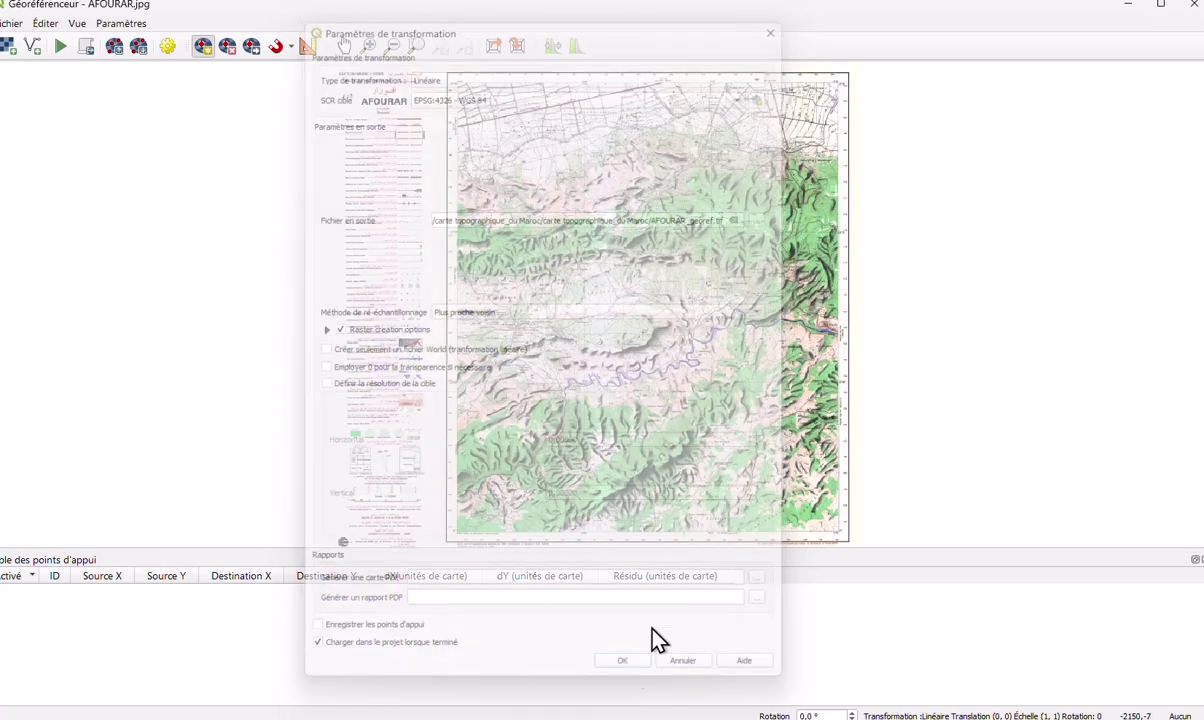
# Step: Mark a control point on the northwest corner of the map's inner frame, at the 6°45' / 32°15' label
pyautogui.click(368, 46)
pyautogui.moveTo(426, 127); pyautogui.dragTo(462, 62)
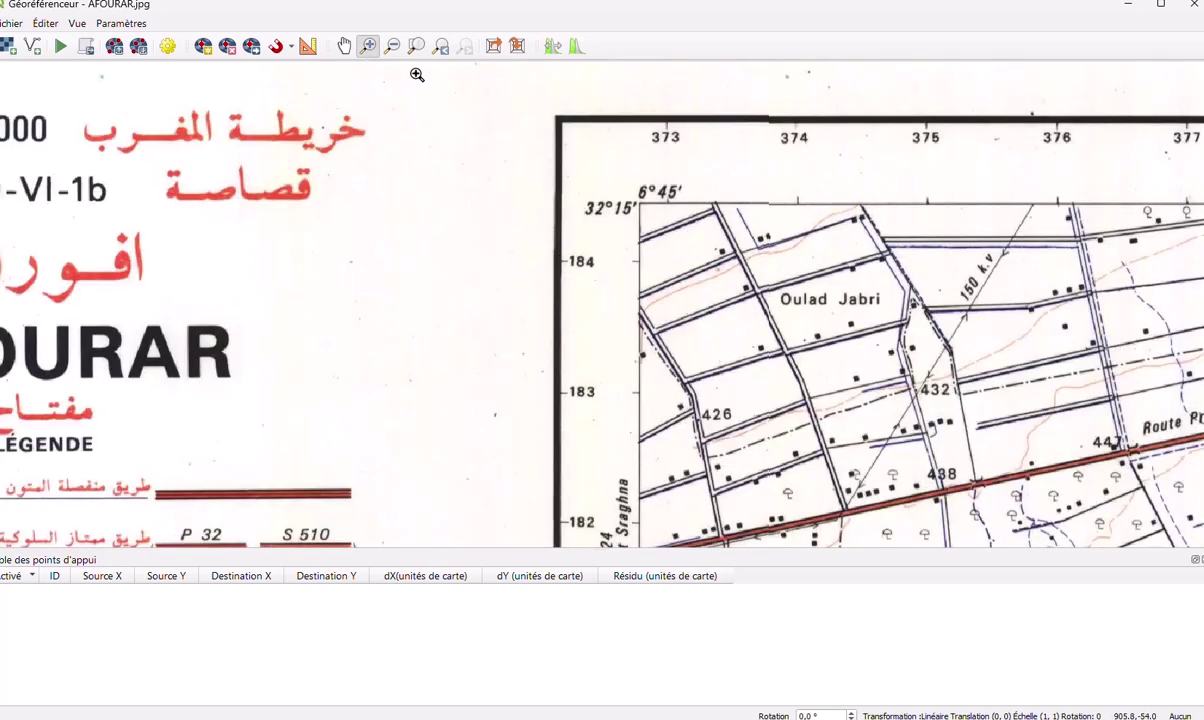
pyautogui.click(203, 46)
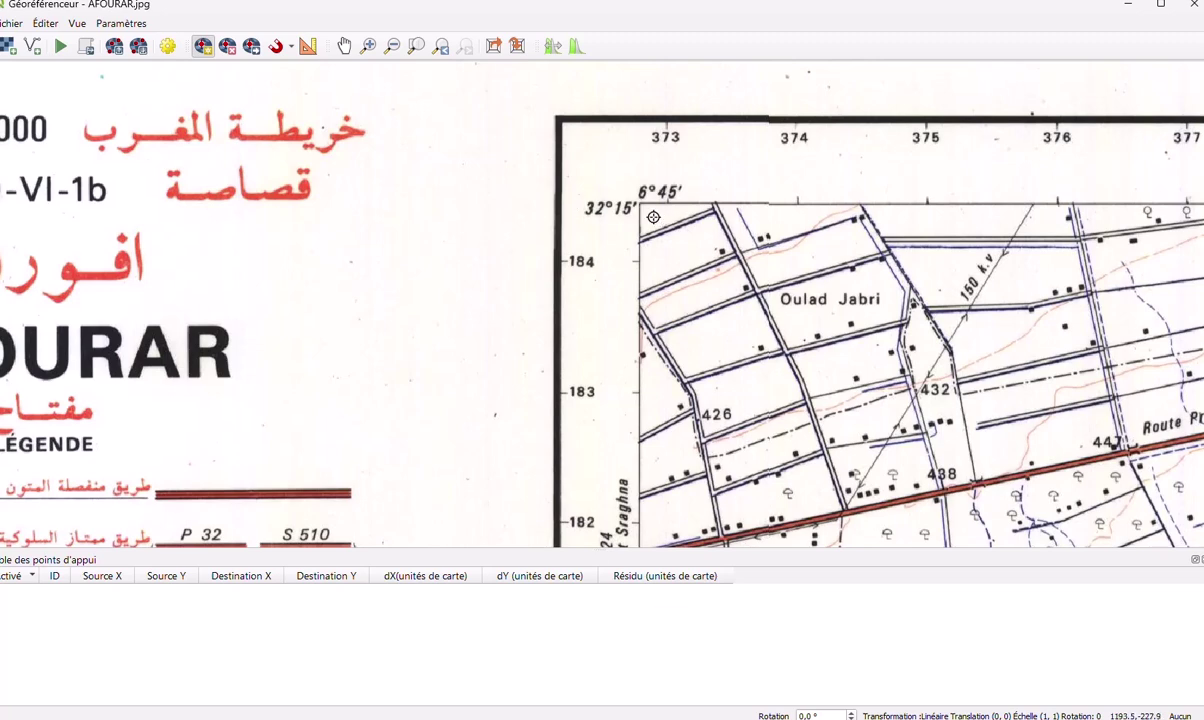
pyautogui.scroll(2, 622, 207)
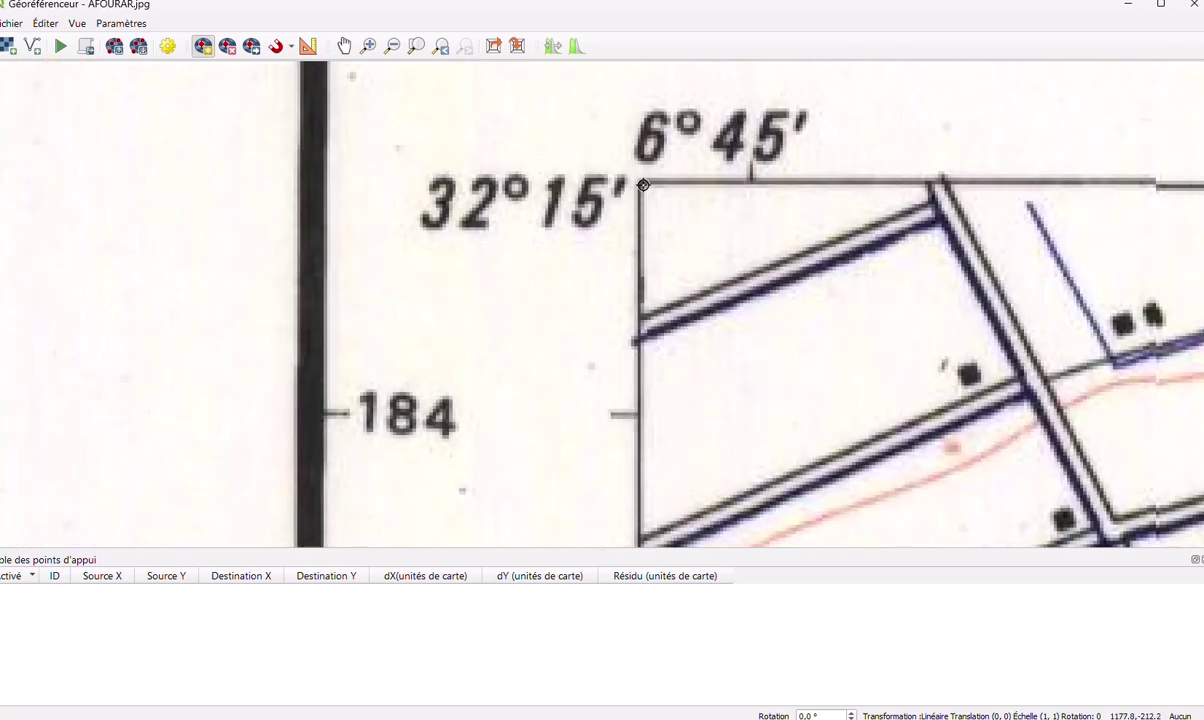
pyautogui.click(641, 183)
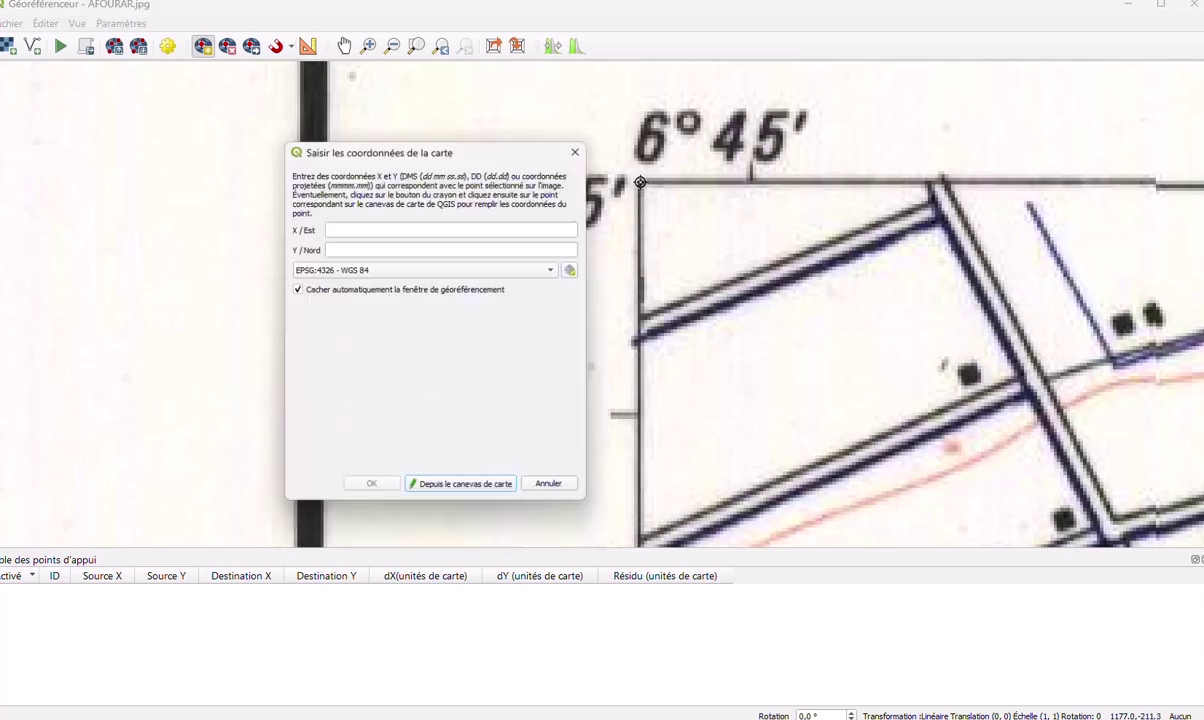
# Step: Assign the northwest corner point the WGS 84 coordinates X/Est -6 45 00 and Y/Nord 32 15 00
pyautogui.click(436, 229)
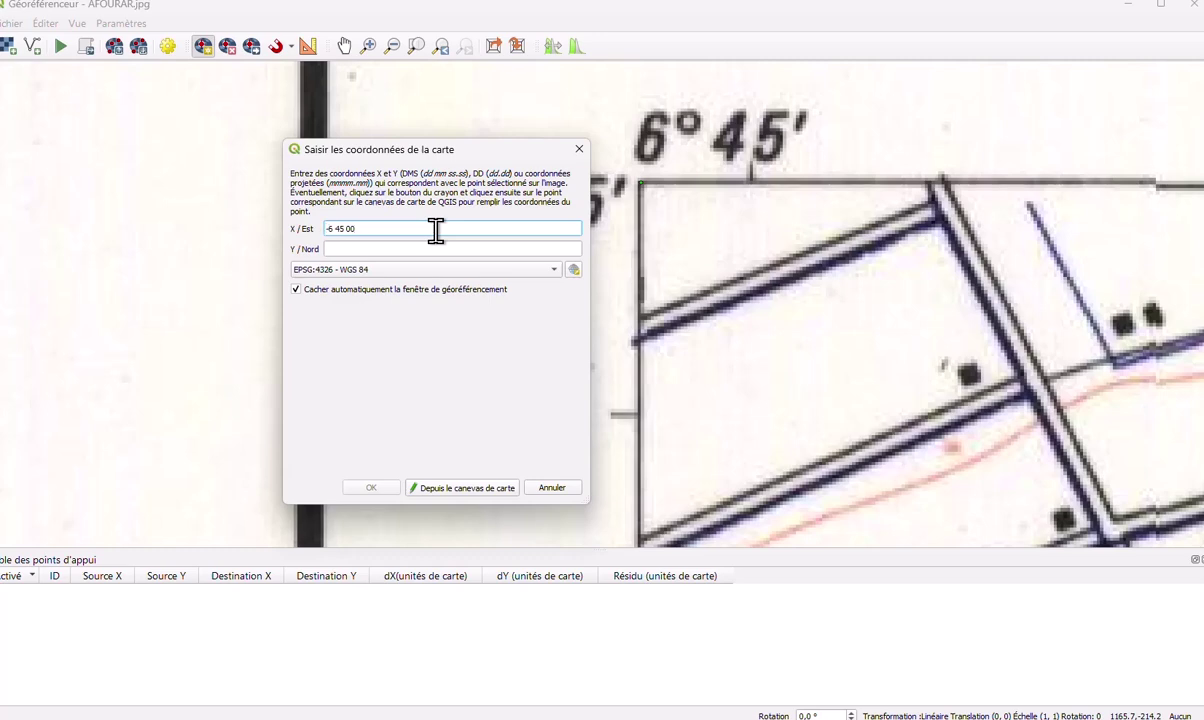
pyautogui.click(413, 249)
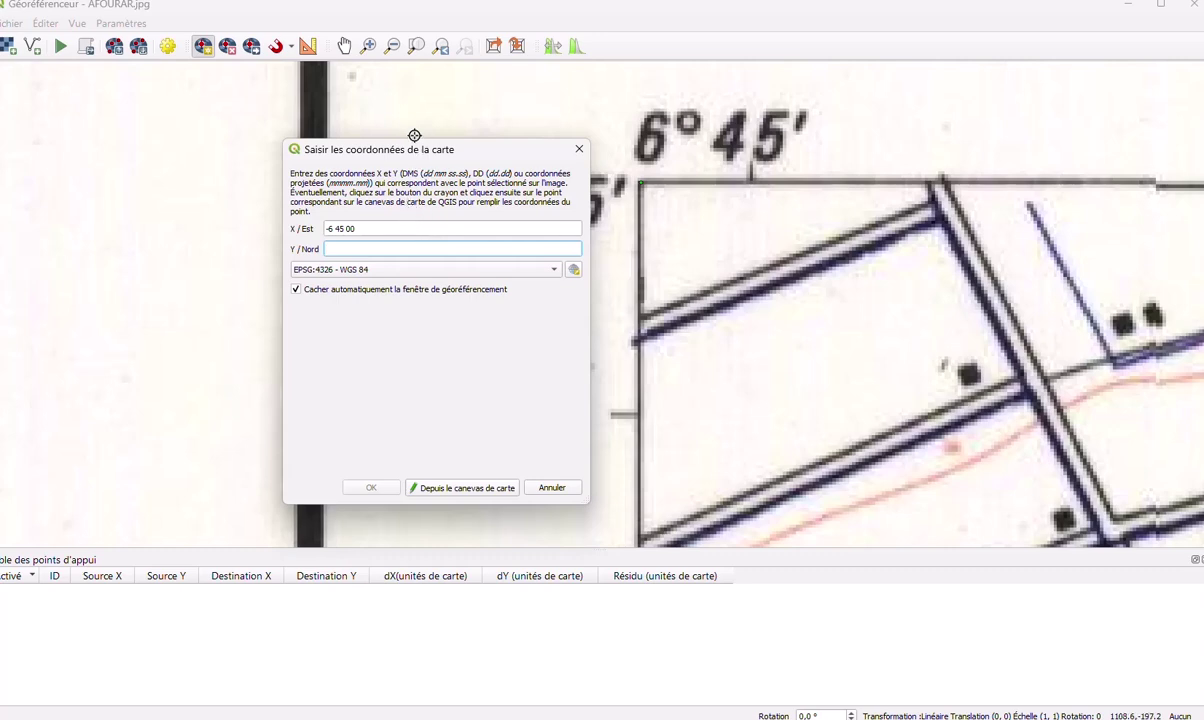
pyautogui.moveTo(418, 150); pyautogui.dragTo(868, 222)
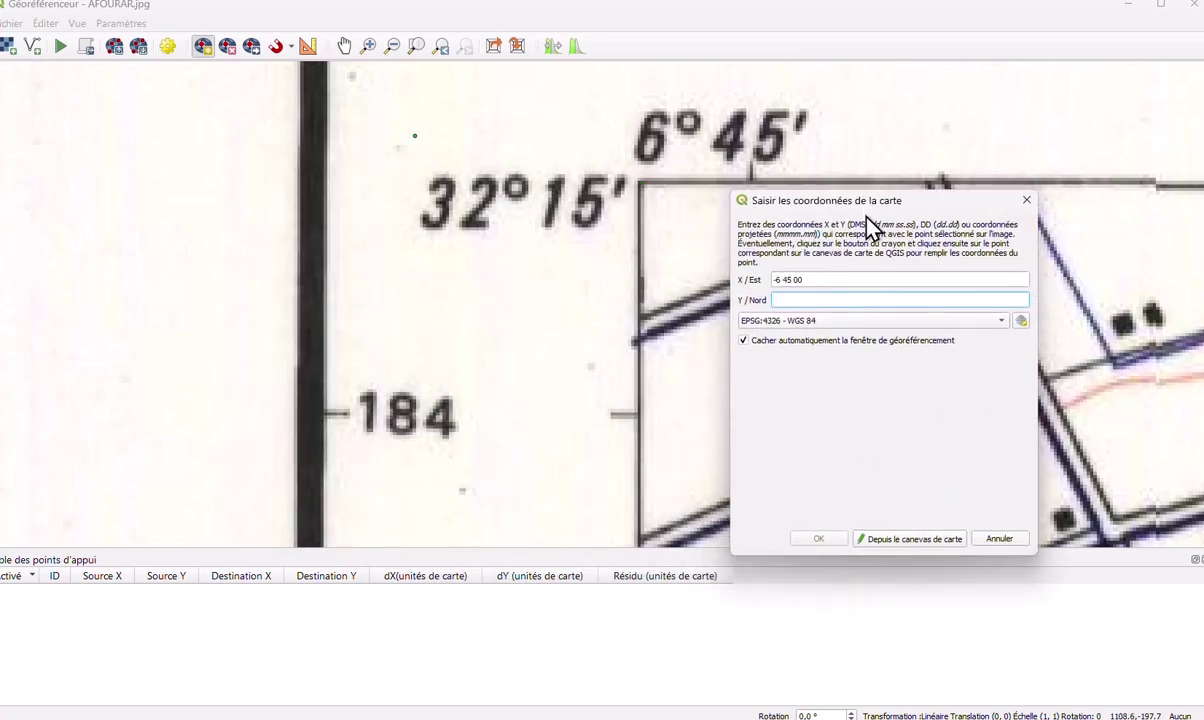
pyautogui.write('32 15 00')
pyautogui.click(641, 186)
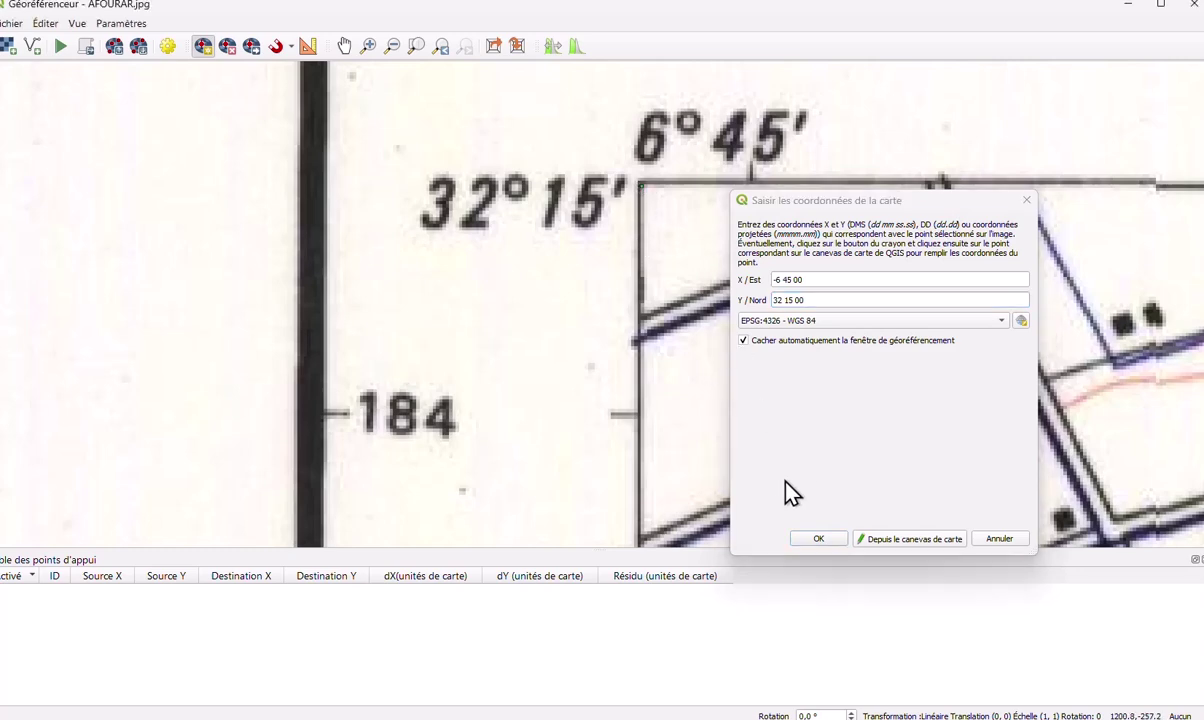
pyautogui.click(830, 540)
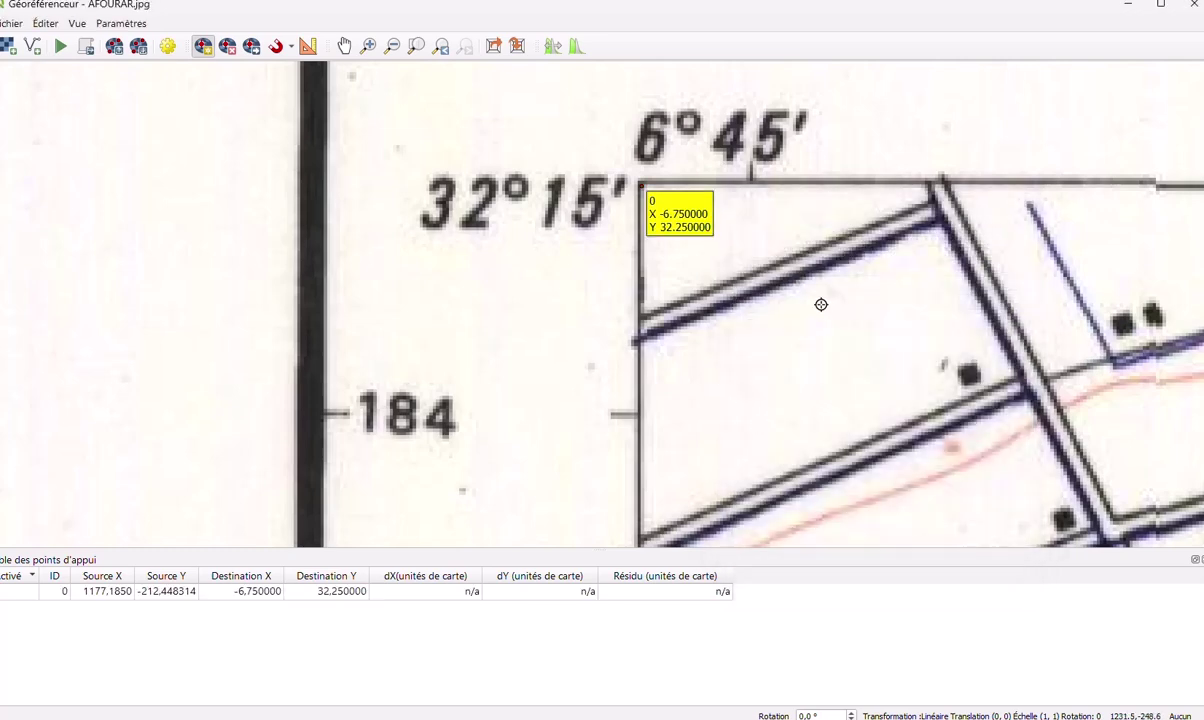
# Step: Mark a control point on the northeast corner of the map's inner frame, at the 6°30' / 32°15' label
pyautogui.scroll(-2, 955, 270)
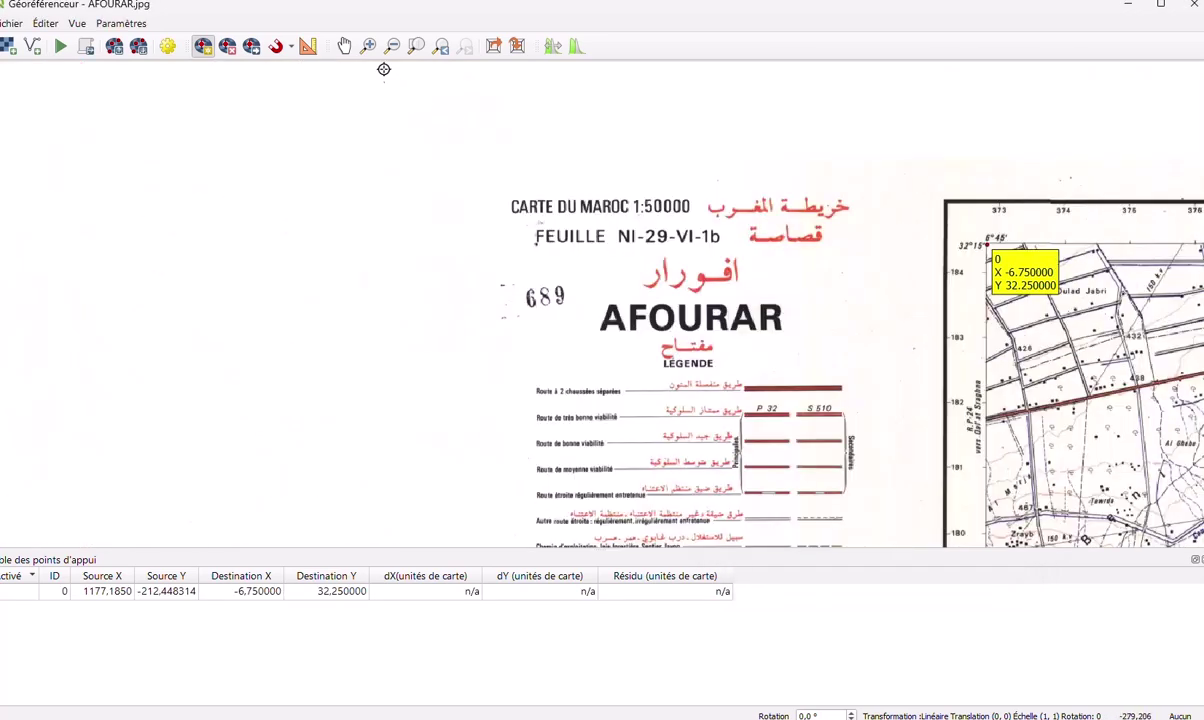
pyautogui.click(343, 46)
pyautogui.moveTo(988, 362); pyautogui.dragTo(5, 308)
pyautogui.scroll(-3, 466, 281)
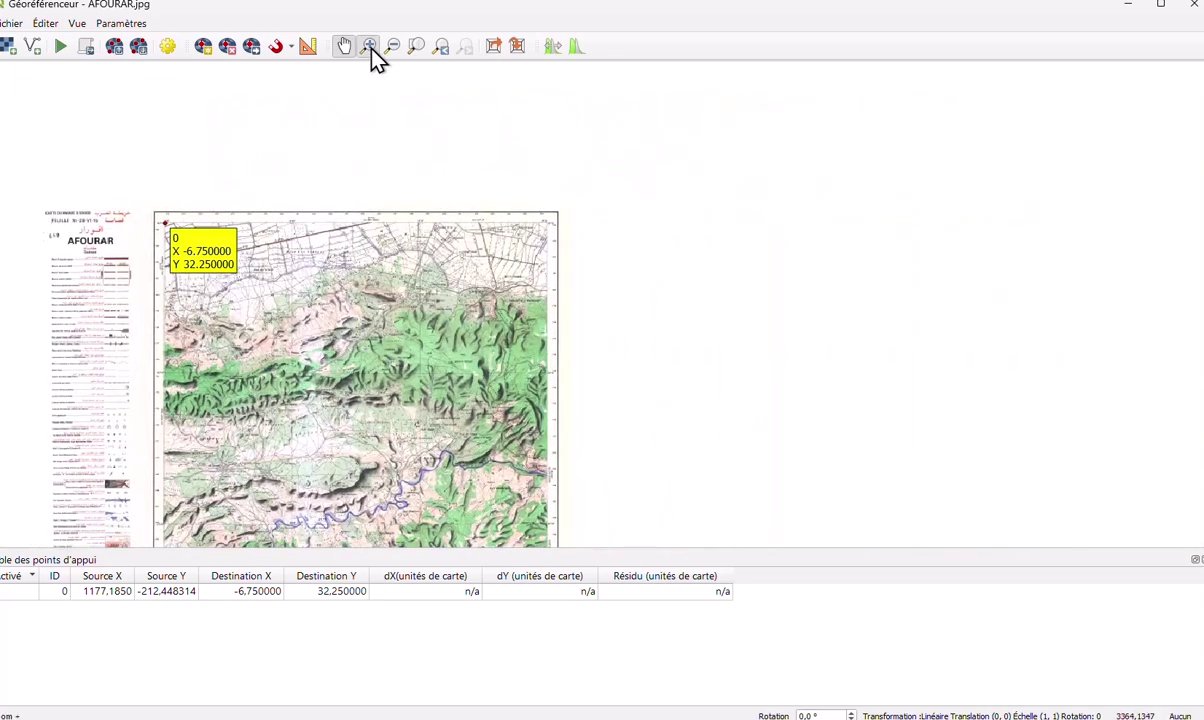
pyautogui.moveTo(514, 193); pyautogui.dragTo(585, 274)
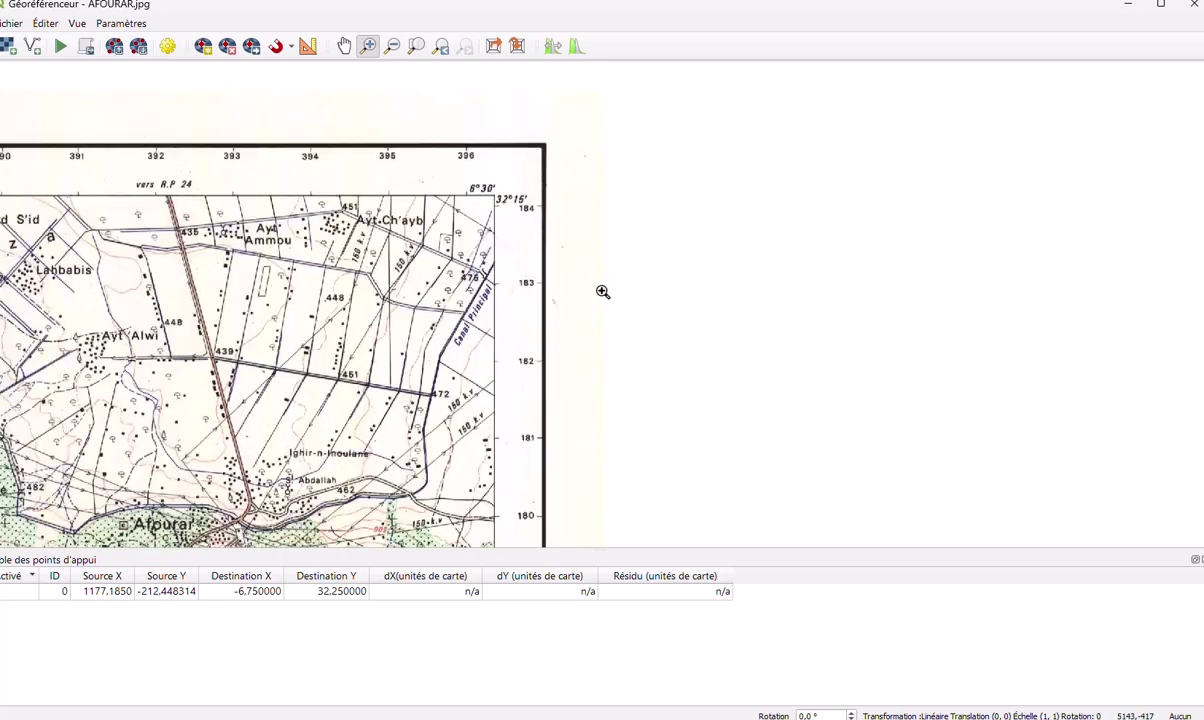
pyautogui.moveTo(438, 168); pyautogui.dragTo(562, 242)
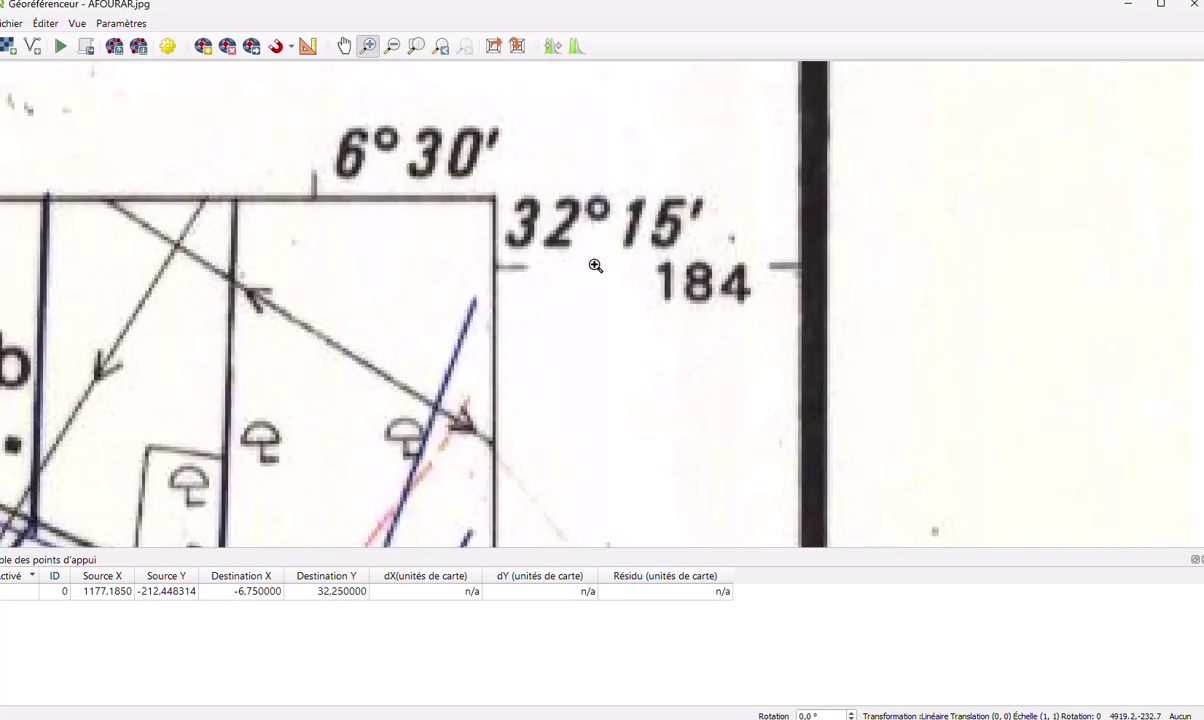
pyautogui.click(203, 46)
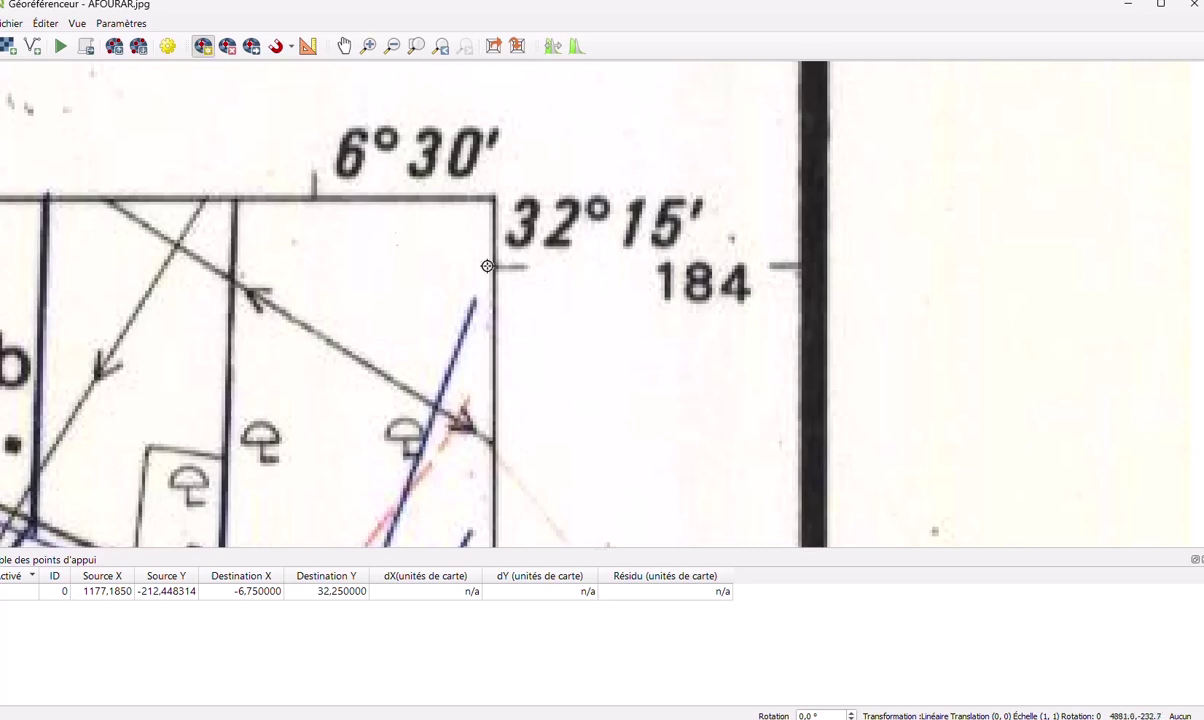
pyautogui.click(495, 200)
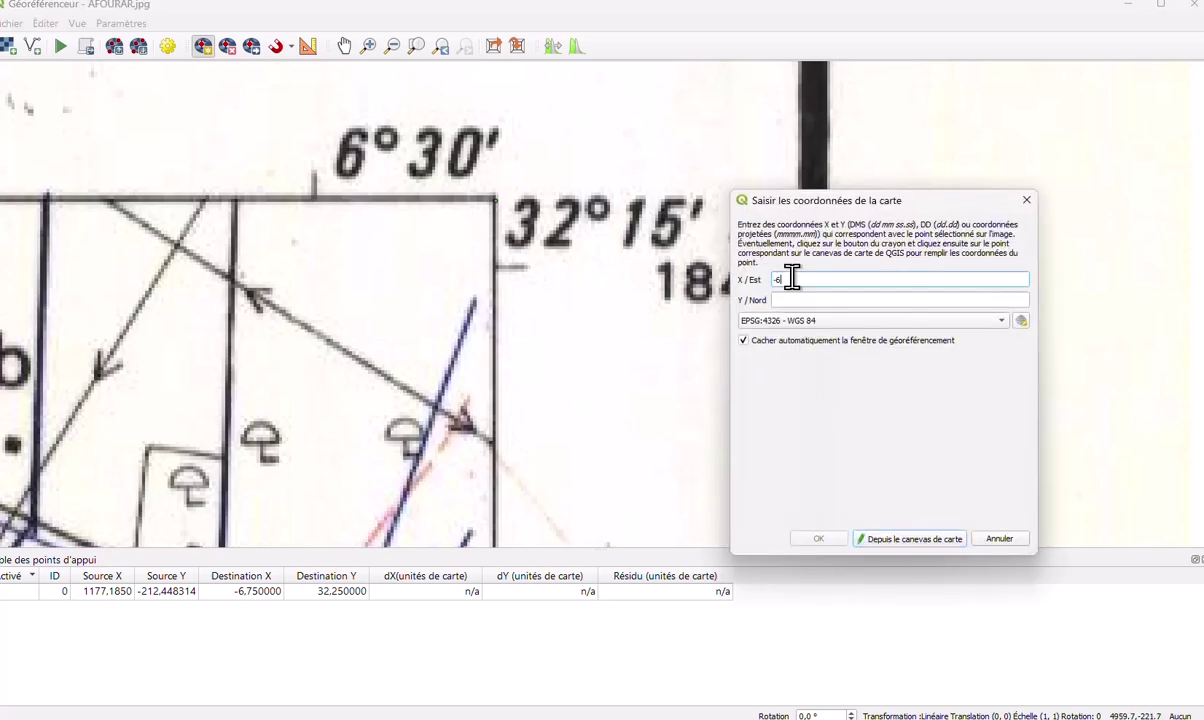
# Step: Assign the northeast corner point the WGS 84 coordinates X/Est -6 30 00 and Y/Nord 32 15 00
pyautogui.write('-6 30 00')
pyautogui.click(791, 303)
pyautogui.write('32 15 00')
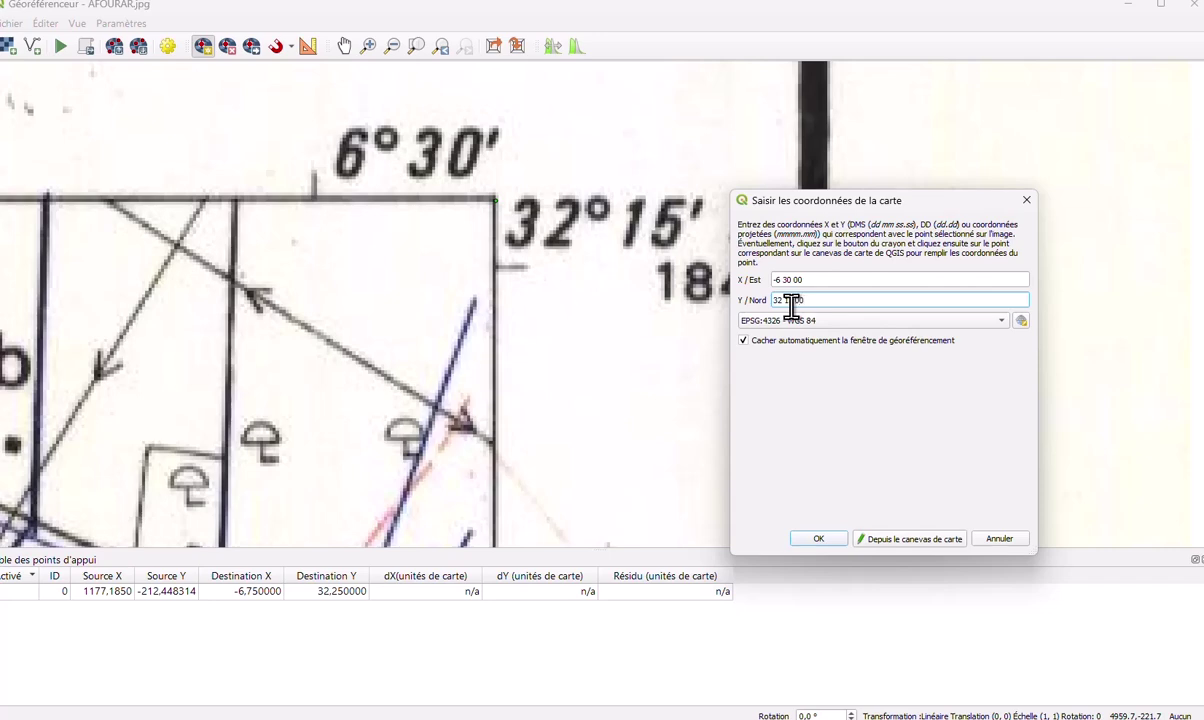
pyautogui.click(818, 539)
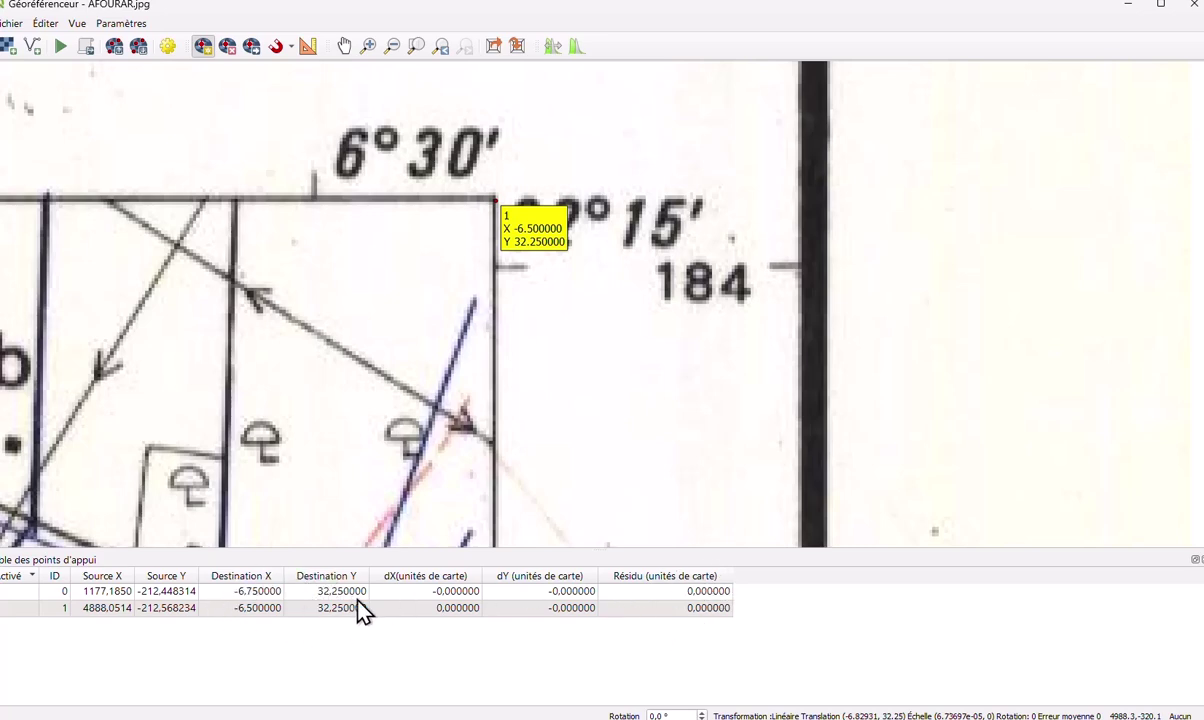
# Step: Mark a control point on the southeast corner of the map's inner frame, at the 6°30' / 32° label
pyautogui.scroll(-3, 459, 301)
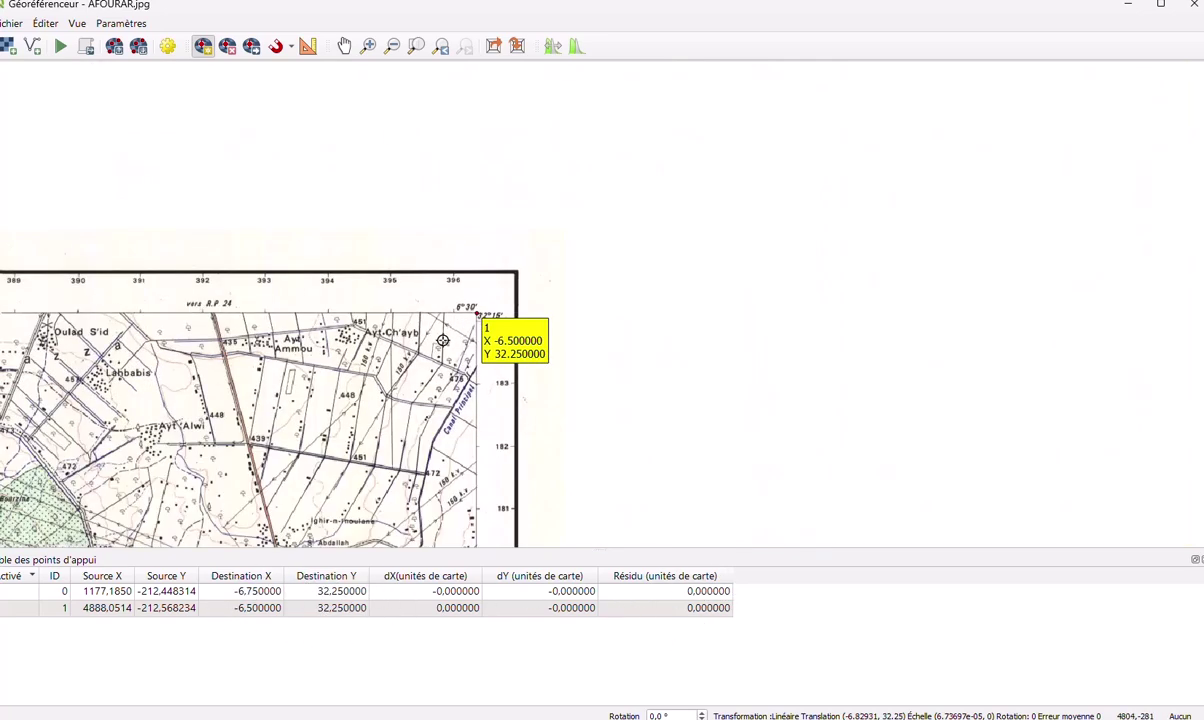
pyautogui.click(344, 46)
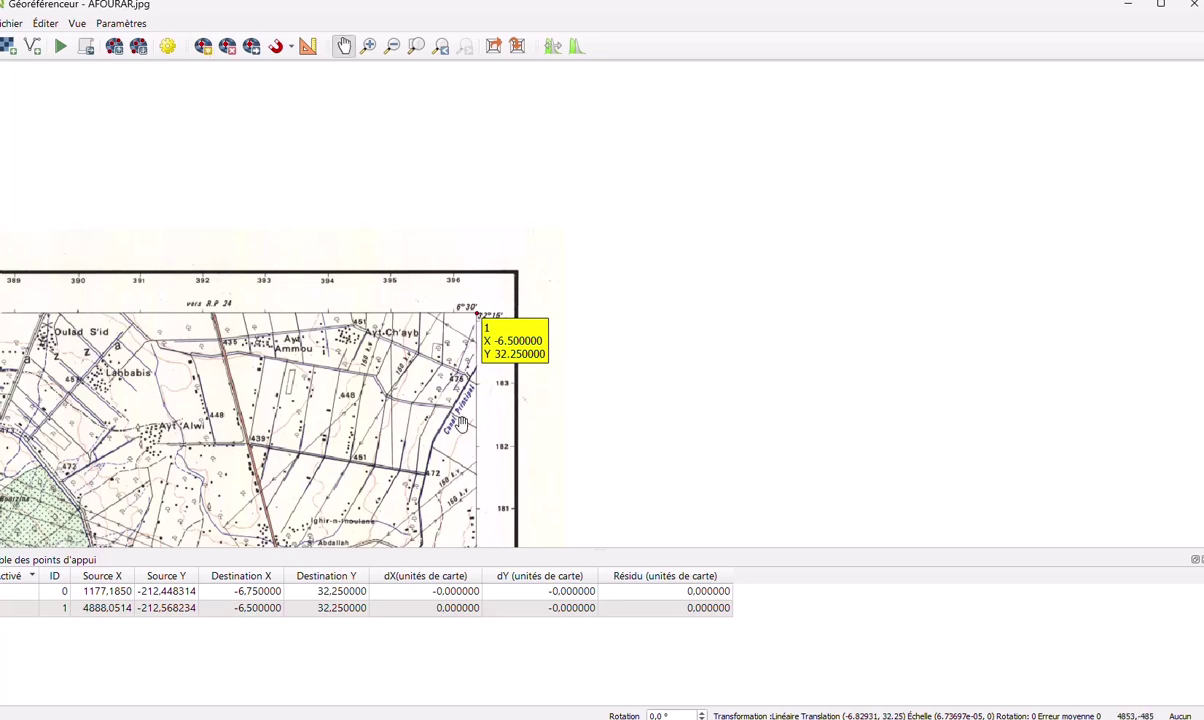
pyautogui.moveTo(459, 456); pyautogui.dragTo(437, 212)
pyautogui.moveTo(405, 398); pyautogui.dragTo(416, 263)
pyautogui.moveTo(410, 420); pyautogui.dragTo(409, 201)
pyautogui.moveTo(402, 490); pyautogui.dragTo(397, 227)
pyautogui.moveTo(395, 398); pyautogui.dragTo(400, 110)
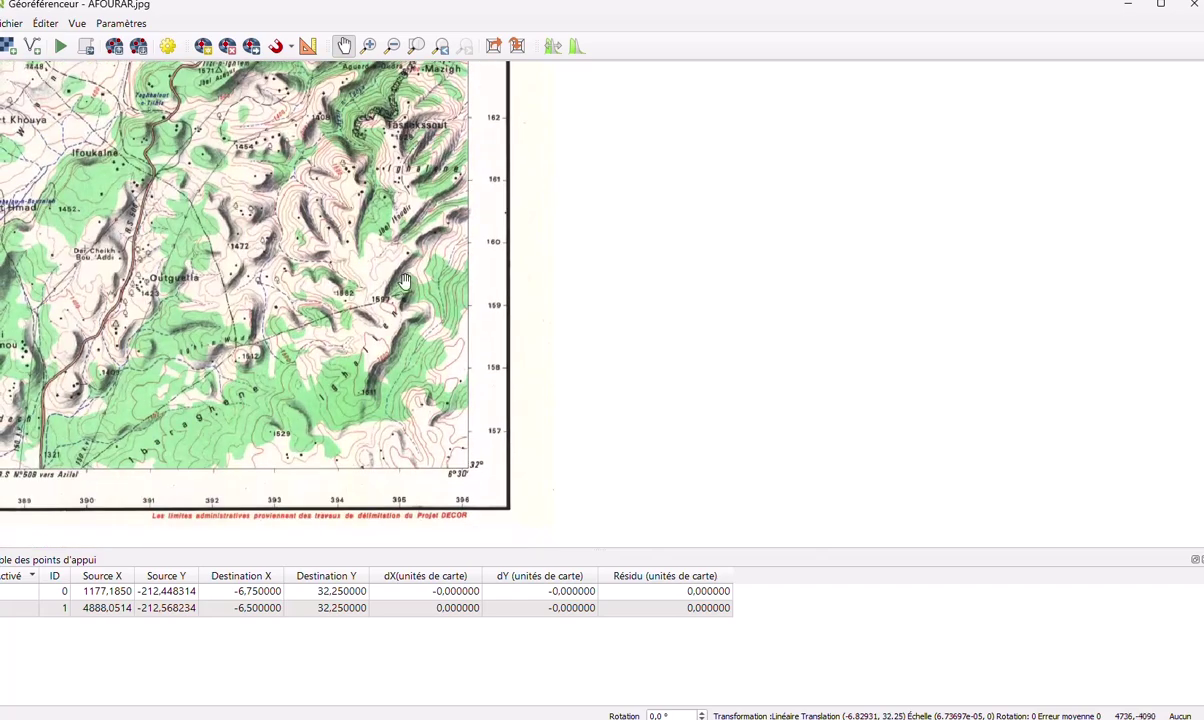
pyautogui.moveTo(379, 284); pyautogui.dragTo(393, 237)
pyautogui.click(368, 46)
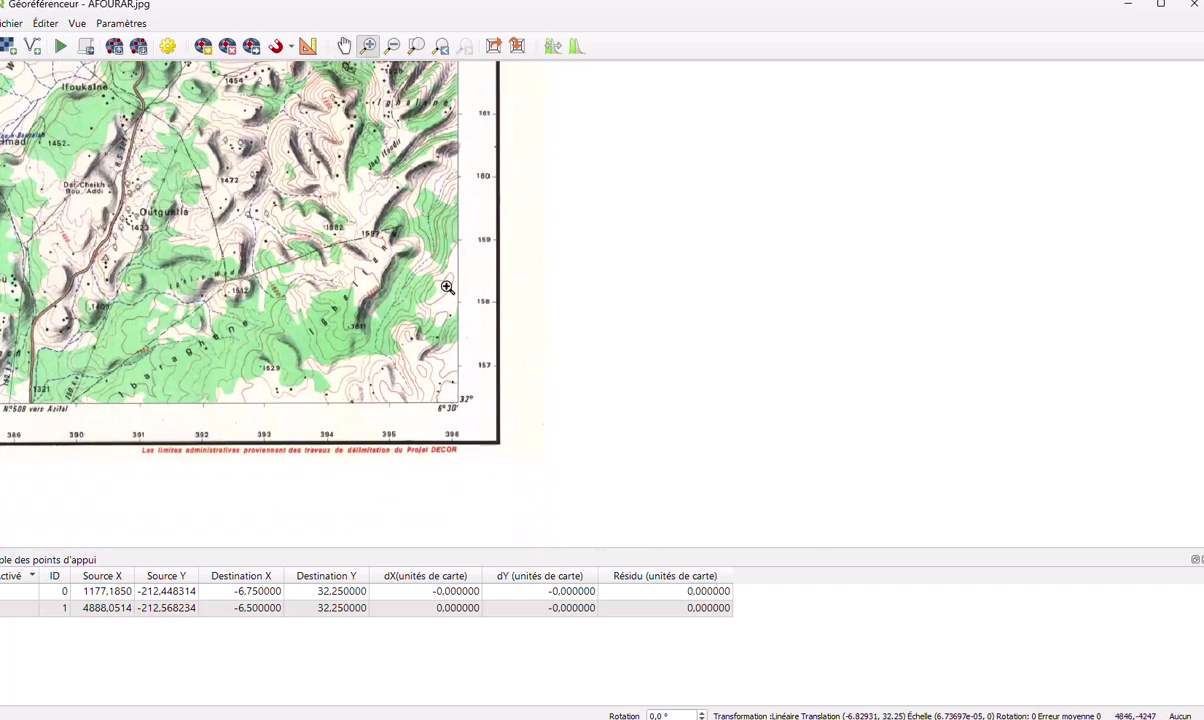
pyautogui.moveTo(393, 349); pyautogui.dragTo(466, 416)
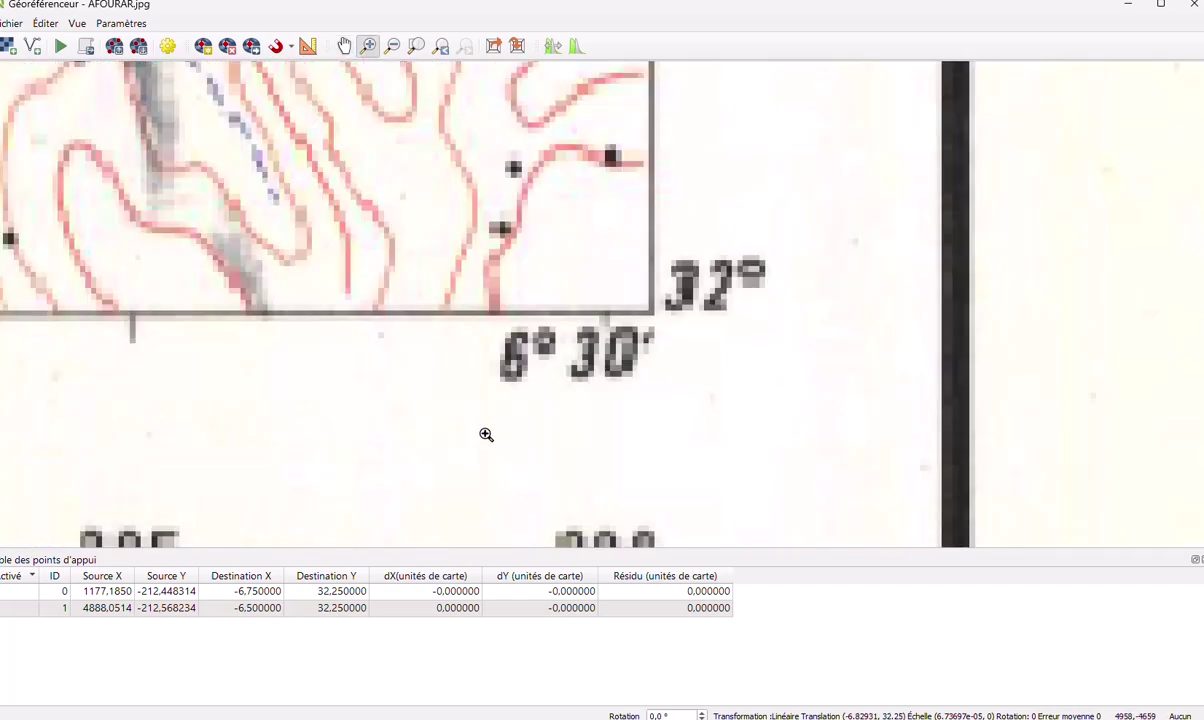
pyautogui.moveTo(773, 242); pyautogui.dragTo(486, 392)
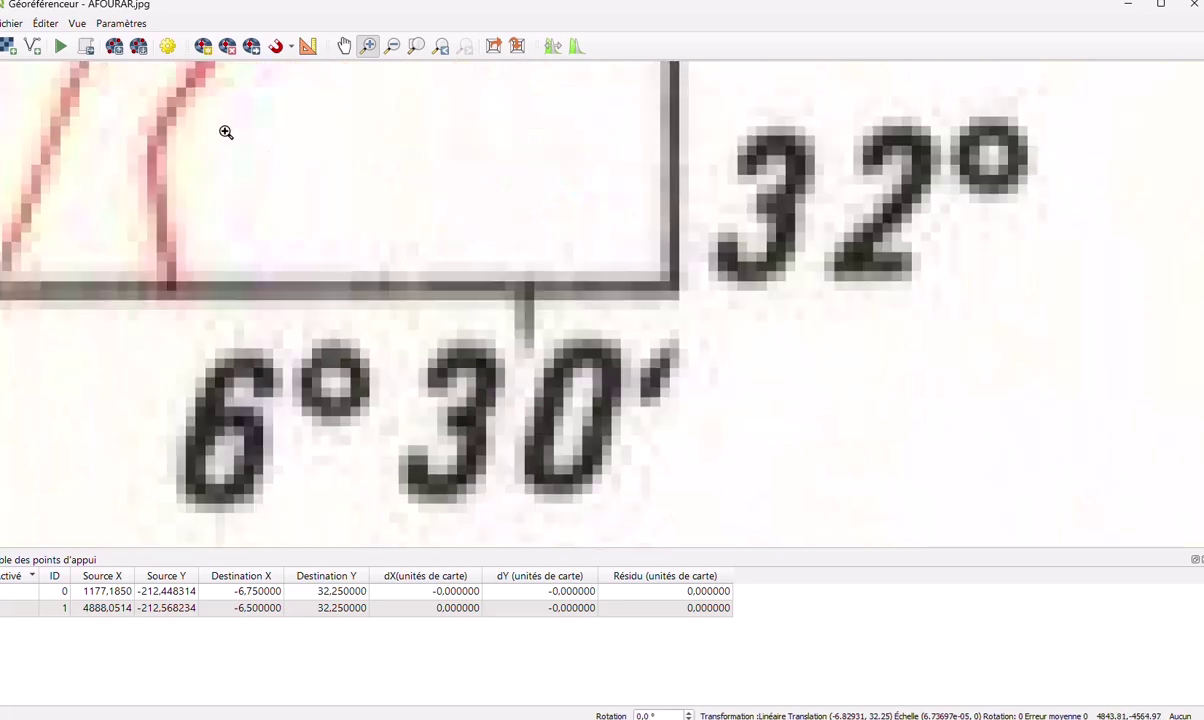
pyautogui.click(203, 48)
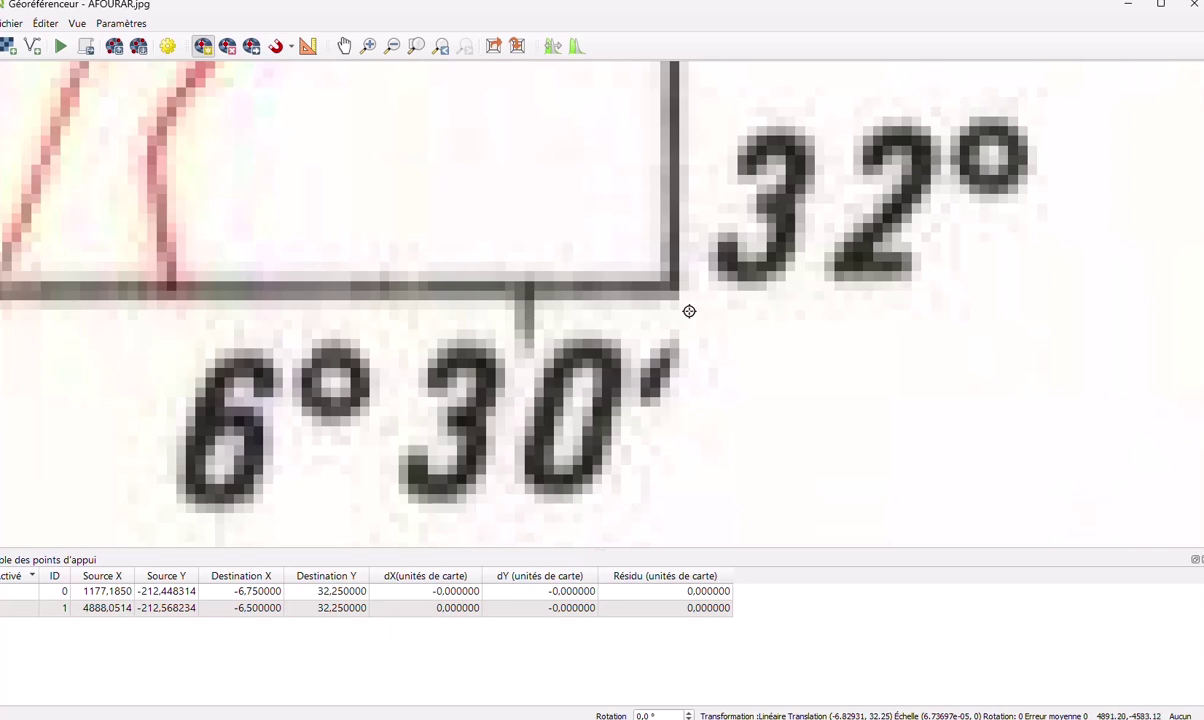
pyautogui.click(674, 287)
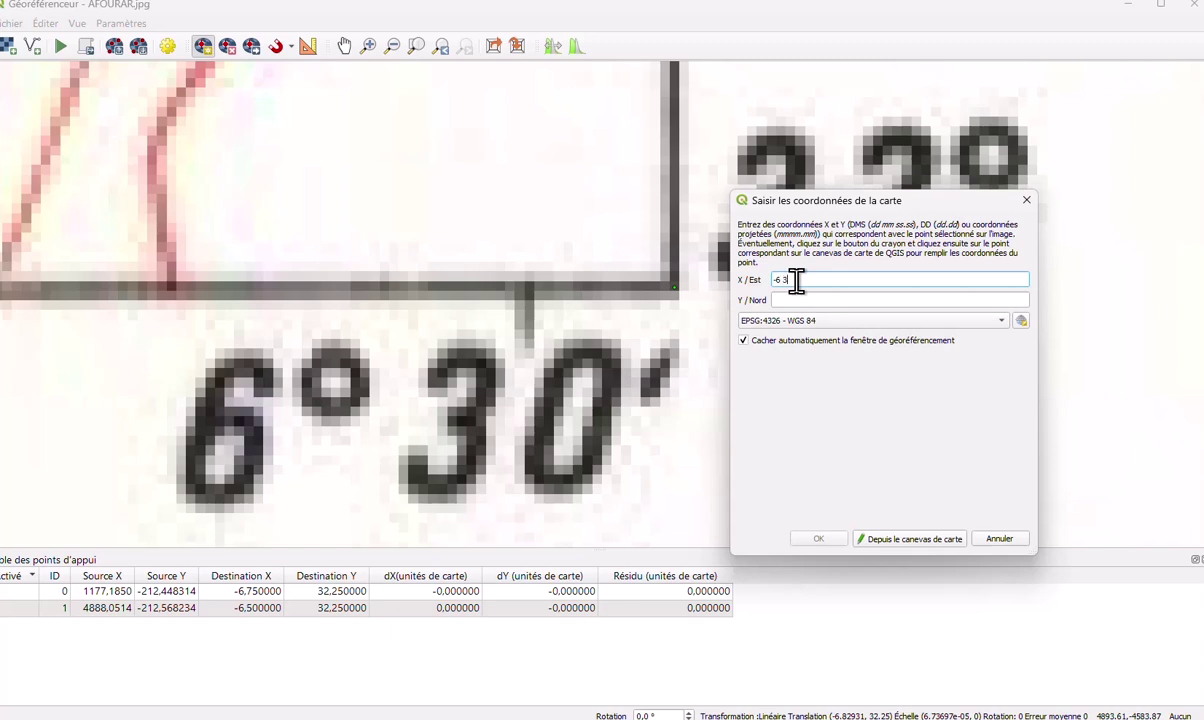
# Step: Assign the southeast corner point the WGS 84 coordinates X/Est -6 30 00 and Y/Nord 32
pyautogui.write('-6 30 0')
pyautogui.press('Tab')
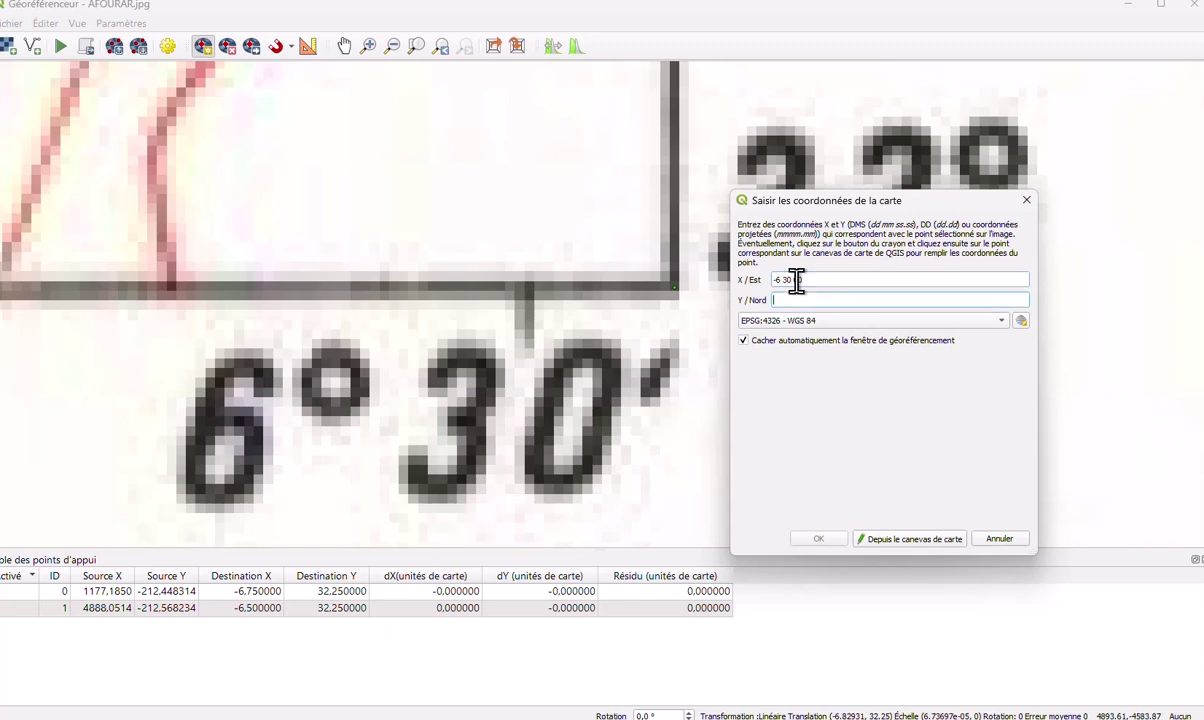
pyautogui.write('32')
pyautogui.moveTo(844, 212); pyautogui.dragTo(736, 199)
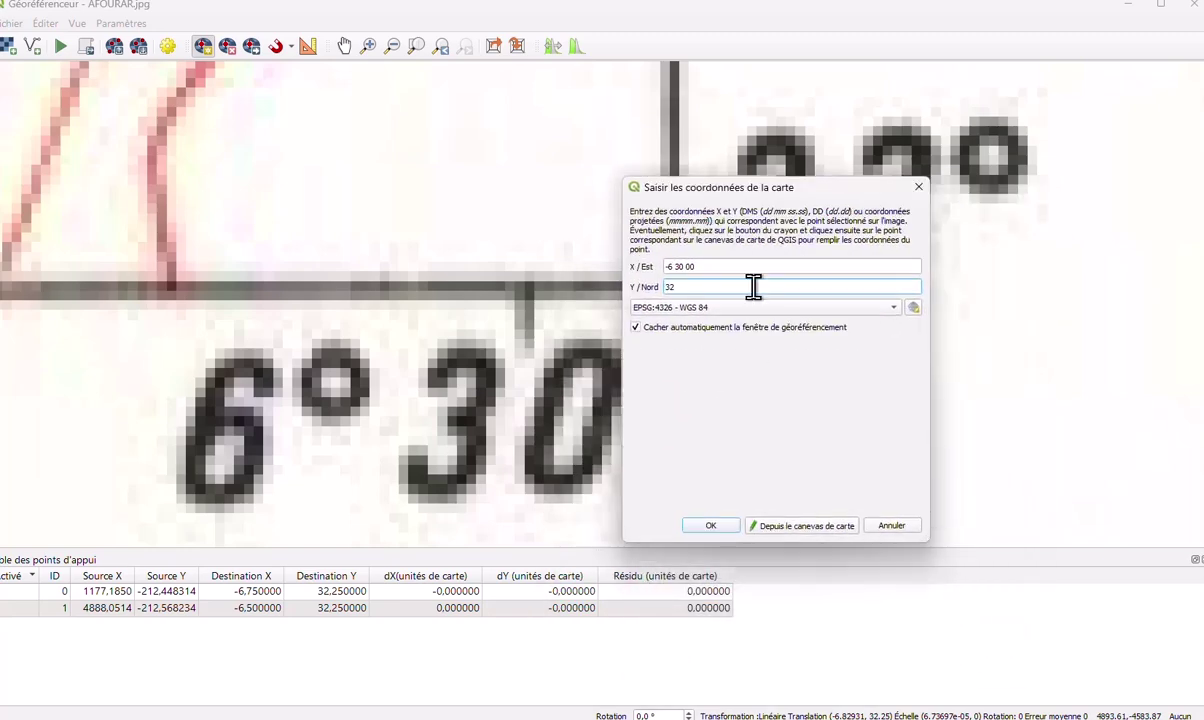
pyautogui.click(724, 532)
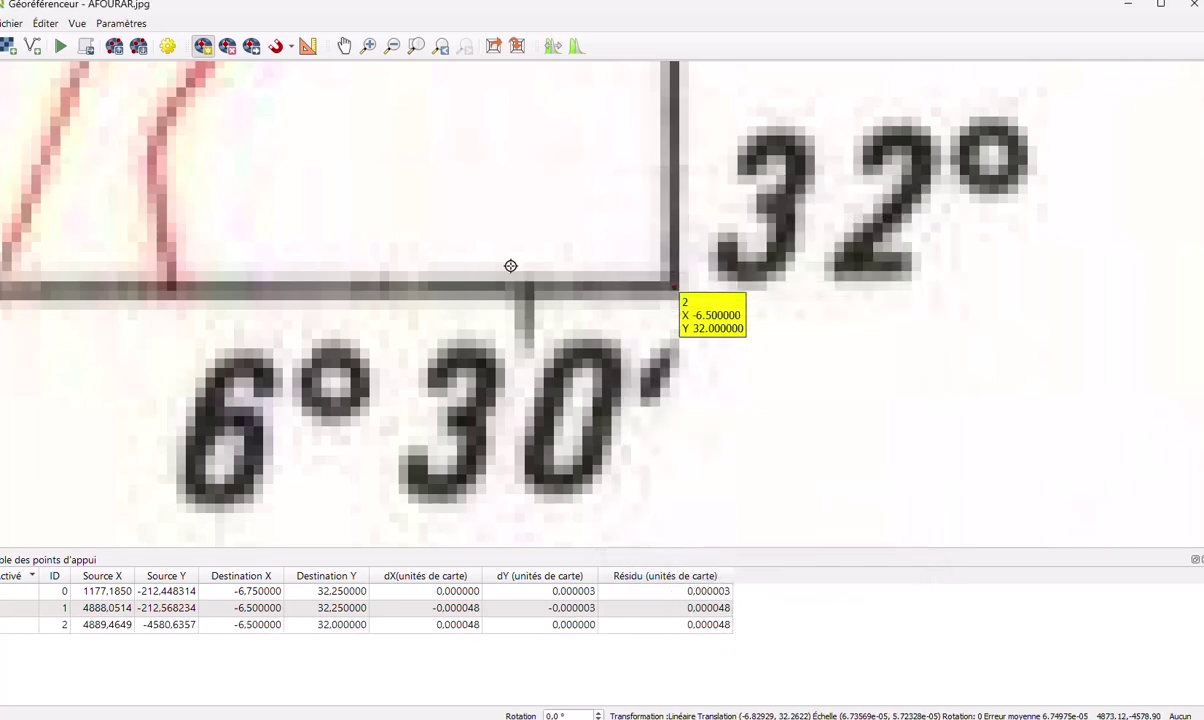
# Step: Mark a control point on the southwest corner of the map's inner frame, at the 6°45' / 32° label
pyautogui.scroll(-3, 431, 229)
pyautogui.scroll(-2, 297, 287)
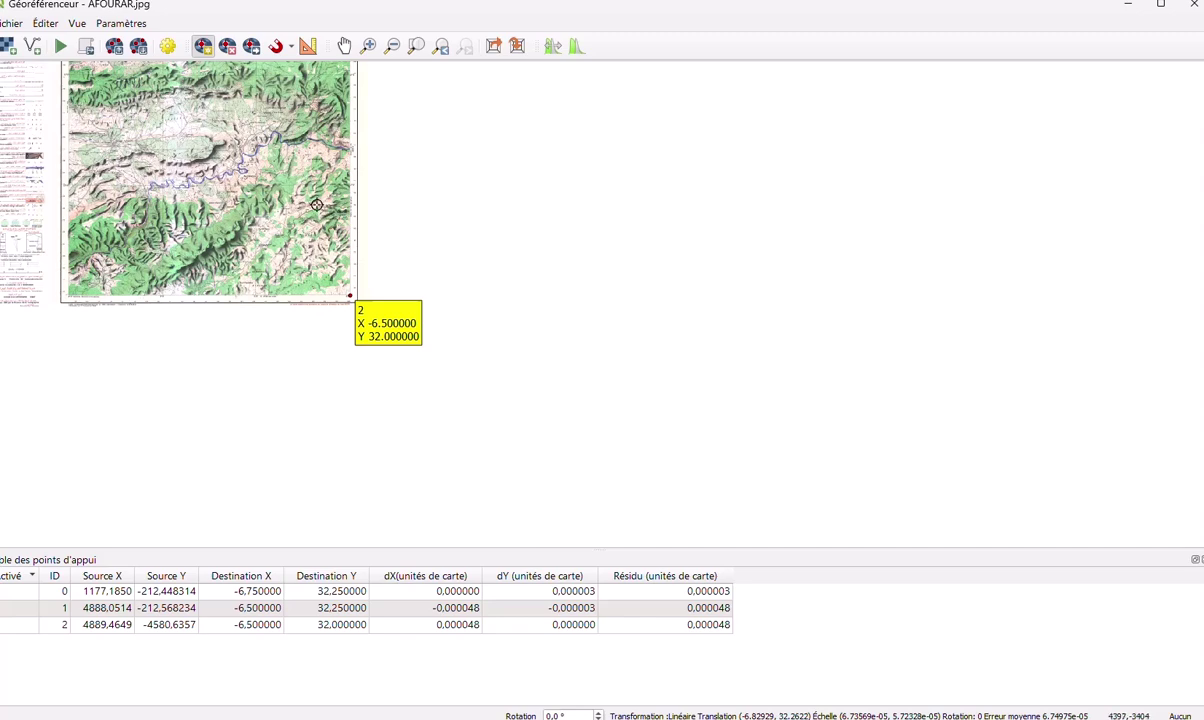
pyautogui.click(368, 46)
pyautogui.moveTo(30, 262); pyautogui.dragTo(97, 320)
pyautogui.moveTo(531, 210); pyautogui.dragTo(584, 265)
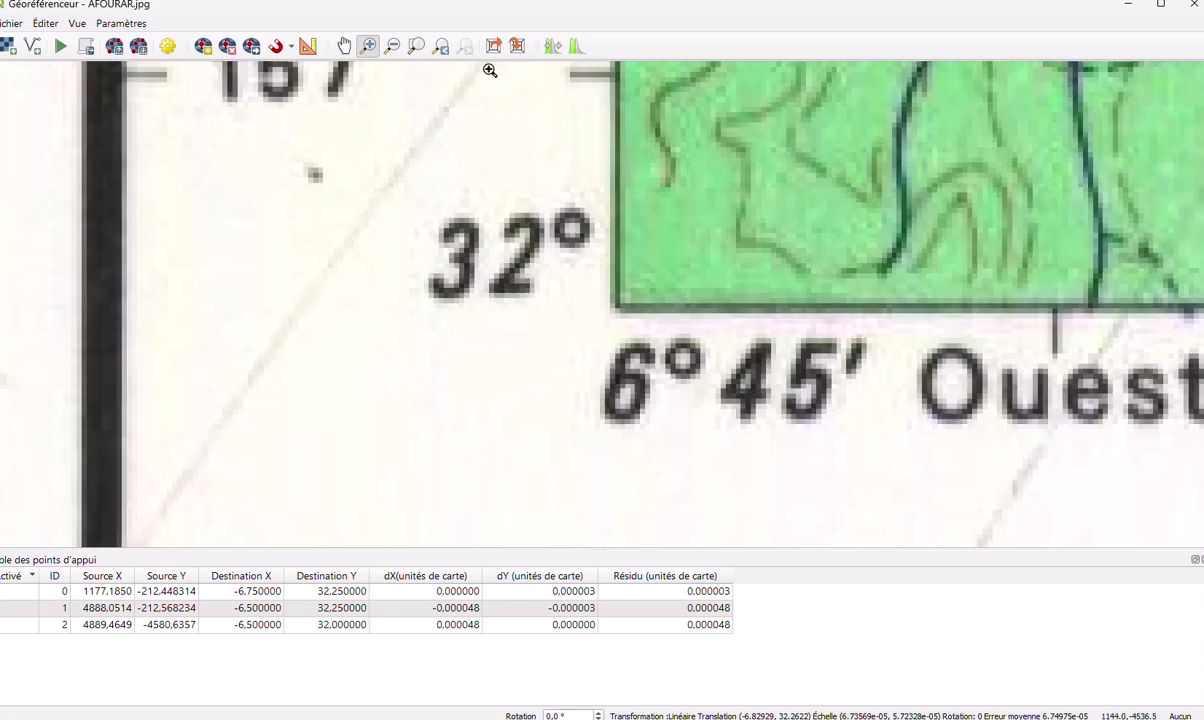
pyautogui.click(203, 46)
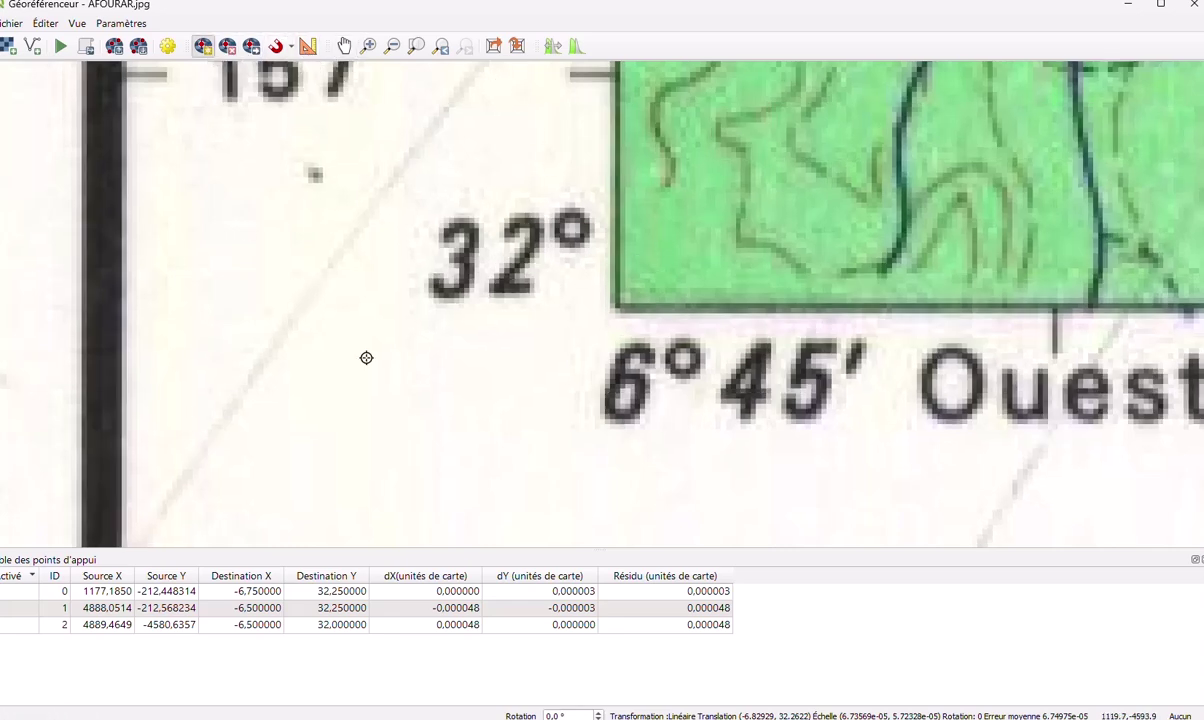
pyautogui.click(617, 310)
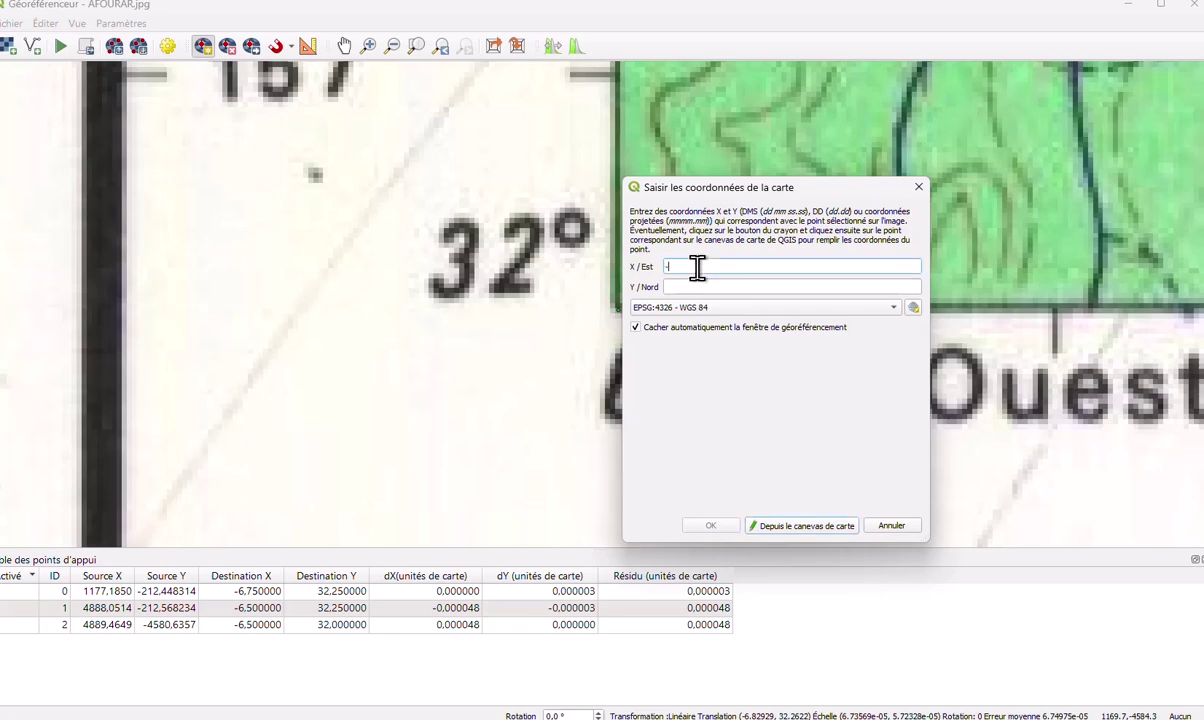
# Step: Assign the southwest corner point the WGS 84 coordinates X/Est -6 45 00 and Y/Nord 32
pyautogui.moveTo(680, 193); pyautogui.dragTo(703, 160)
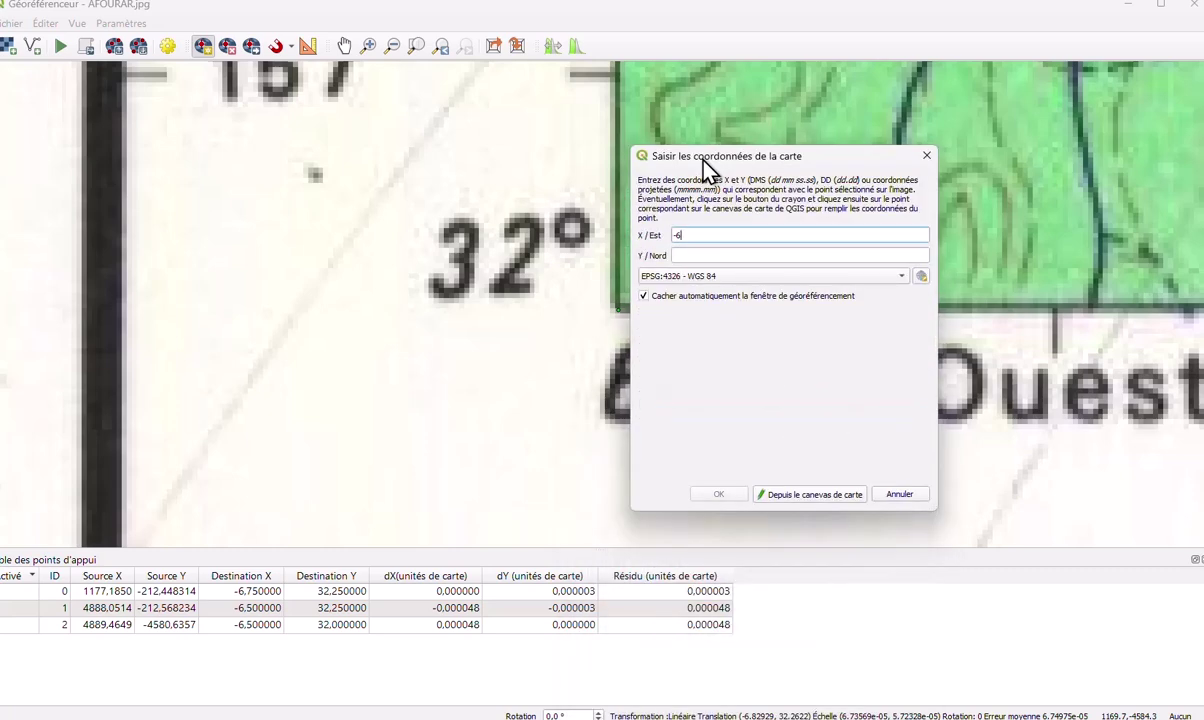
pyautogui.write('-6 45 00')
pyautogui.click(688, 254)
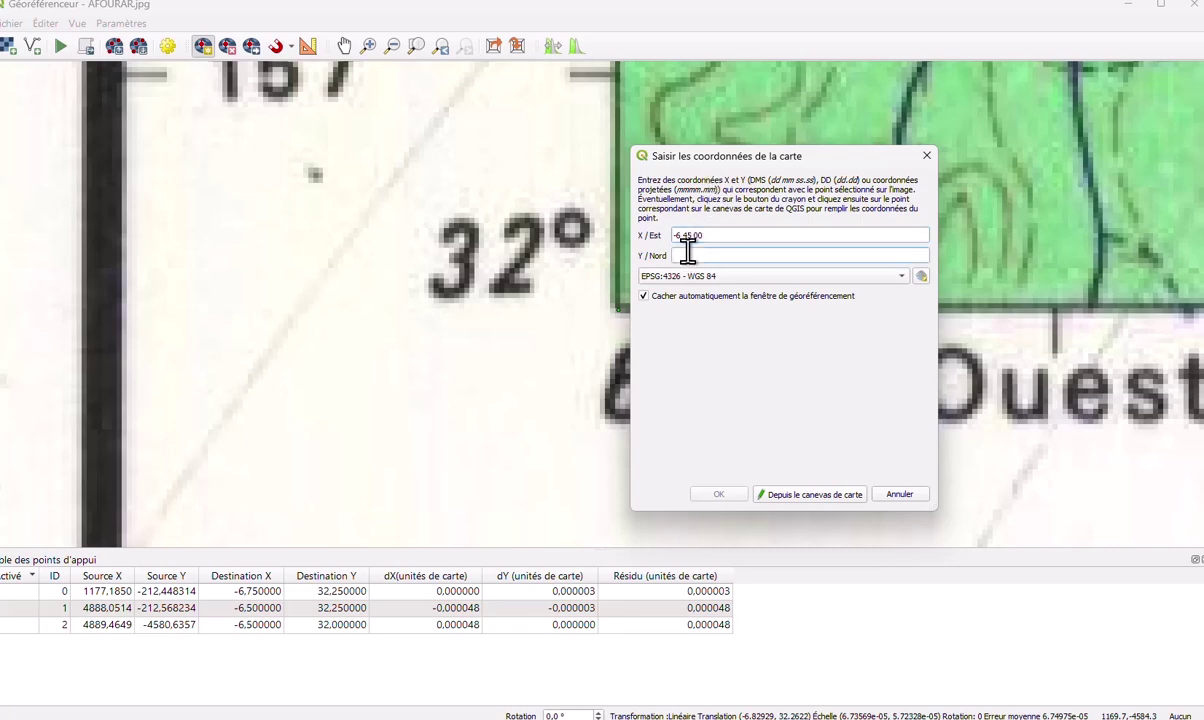
pyautogui.write('32')
pyautogui.click(718, 494)
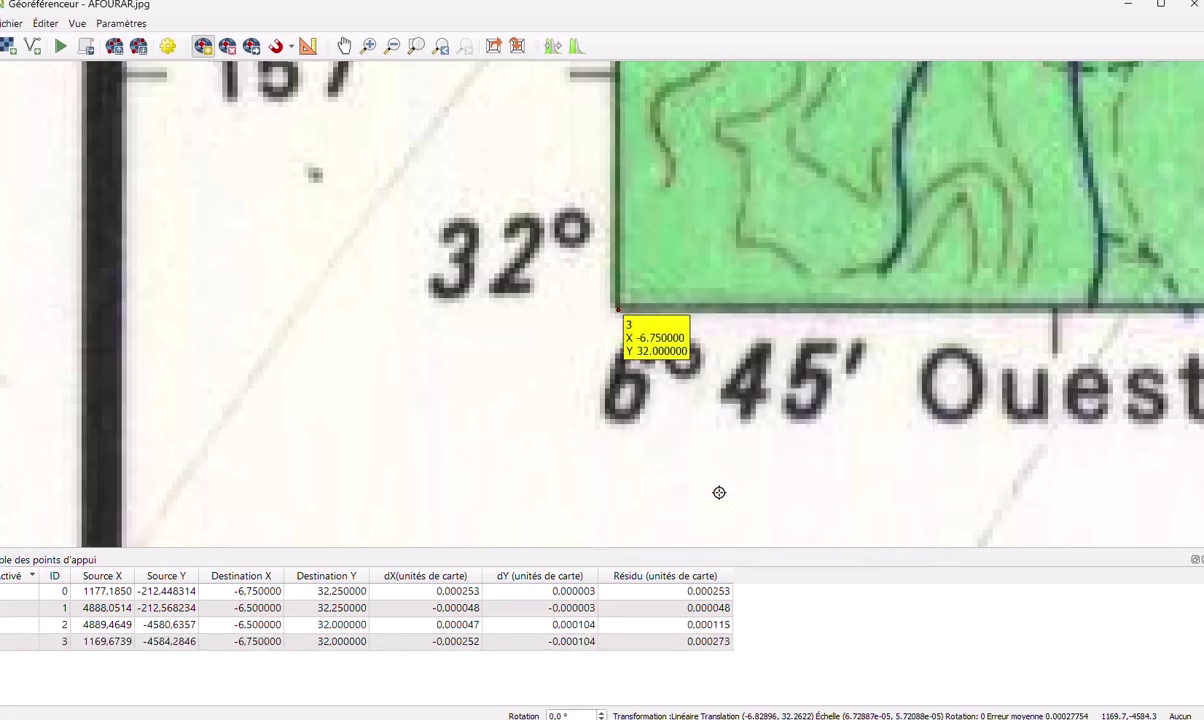
# Step: Check the residuals of the four control points and run the georeferencing of the Afourar scan
pyautogui.moveTo(715, 641); pyautogui.dragTo(727, 620)
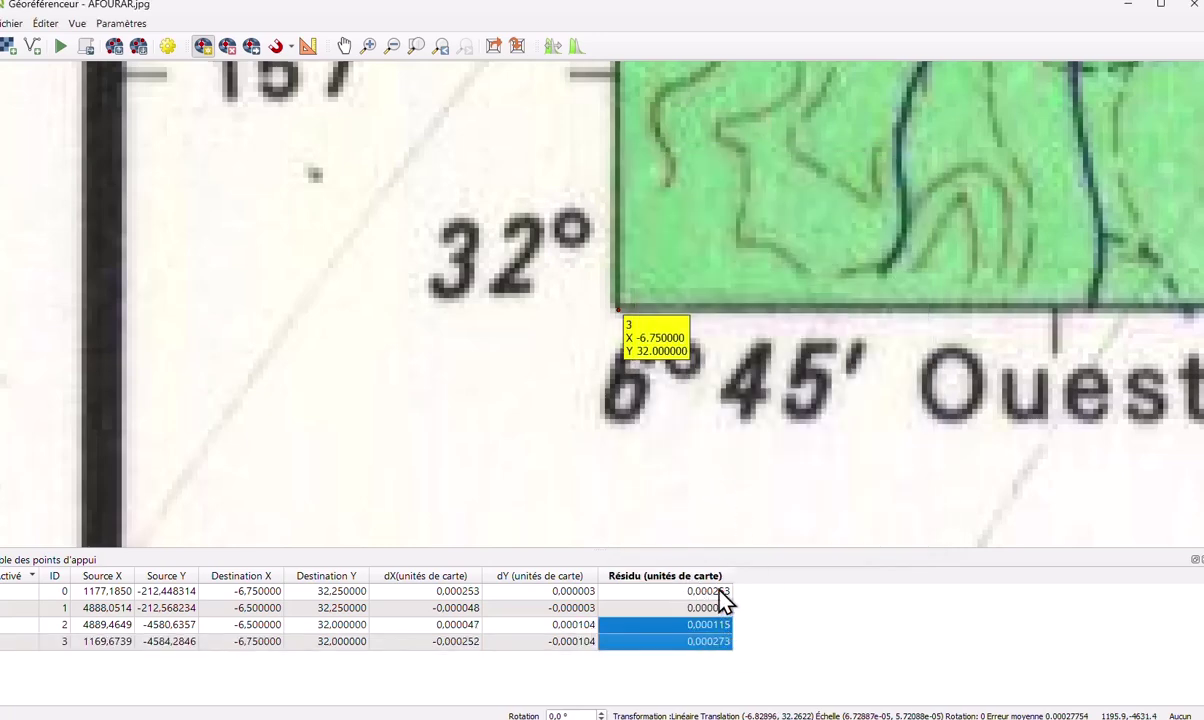
pyautogui.click(783, 605)
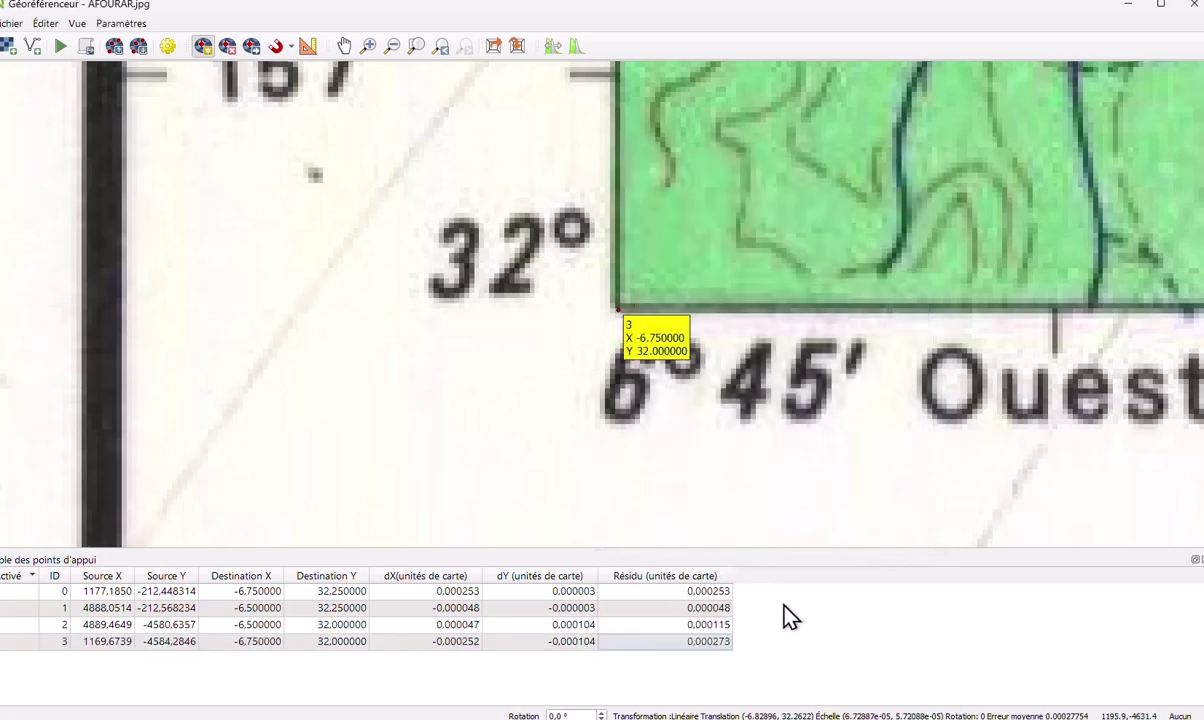
pyautogui.click(58, 46)
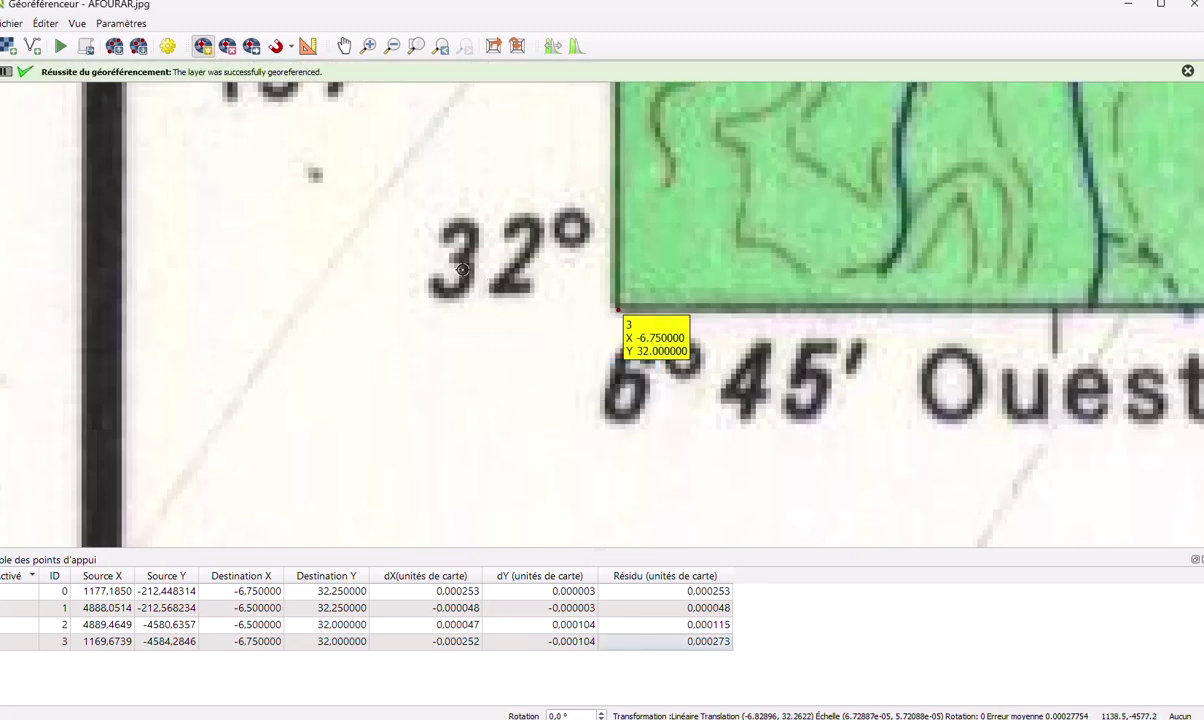
# Step: Close the georeferencer and save the control points as AFOURAR.jpg.points in the carte topographique_du Maroc folder
pyautogui.click(1198, 6)
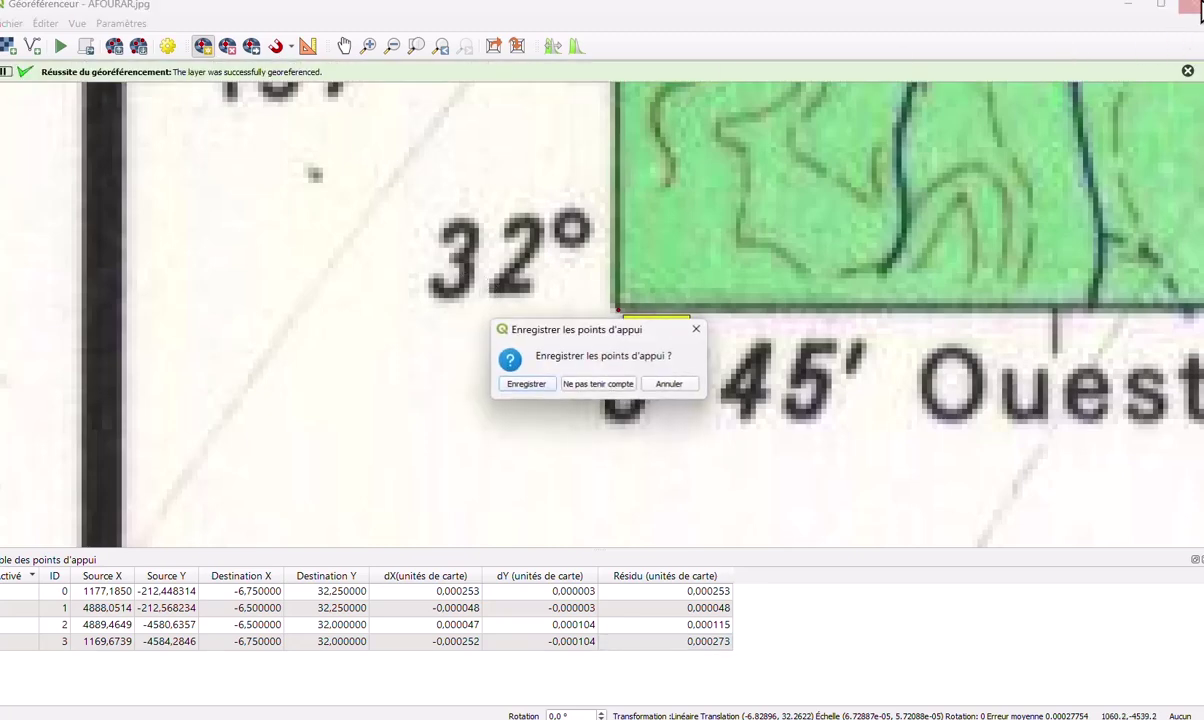
pyautogui.click(527, 386)
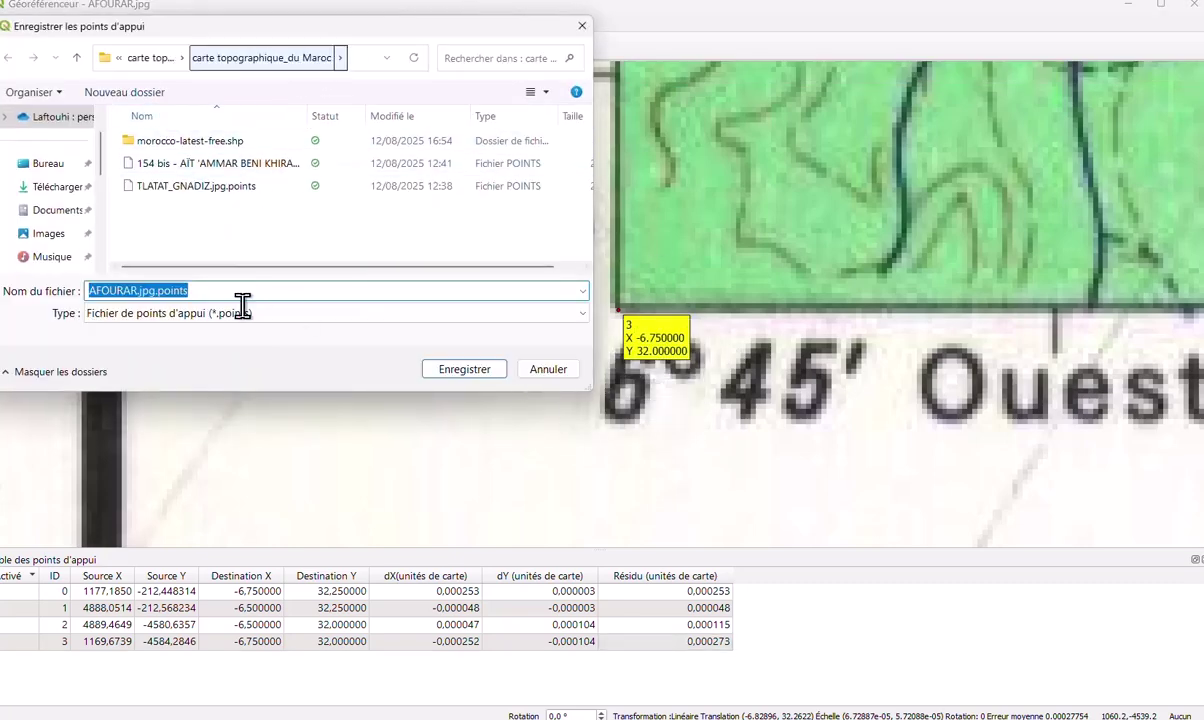
pyautogui.click(466, 371)
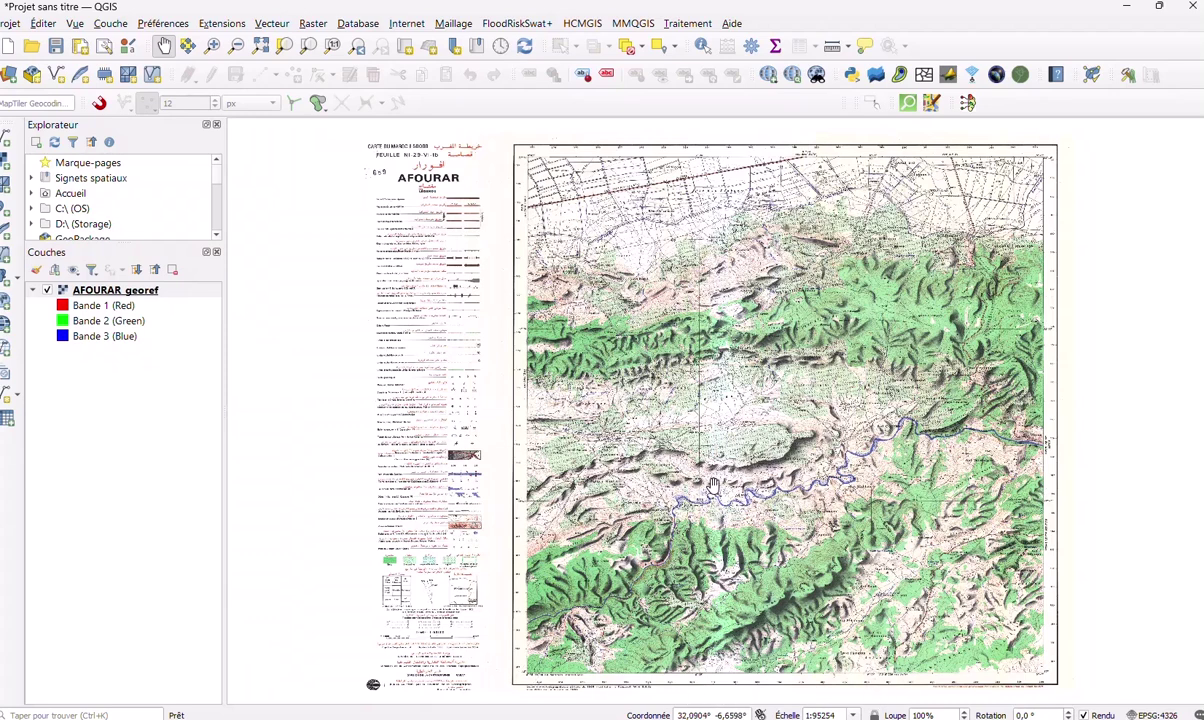
# Step: Inspect the AFOURAR_georef layer on the main canvas, including its northwest corner at the 6°45' / 32°15' labels
pyautogui.moveTo(636, 345); pyautogui.dragTo(582, 340)
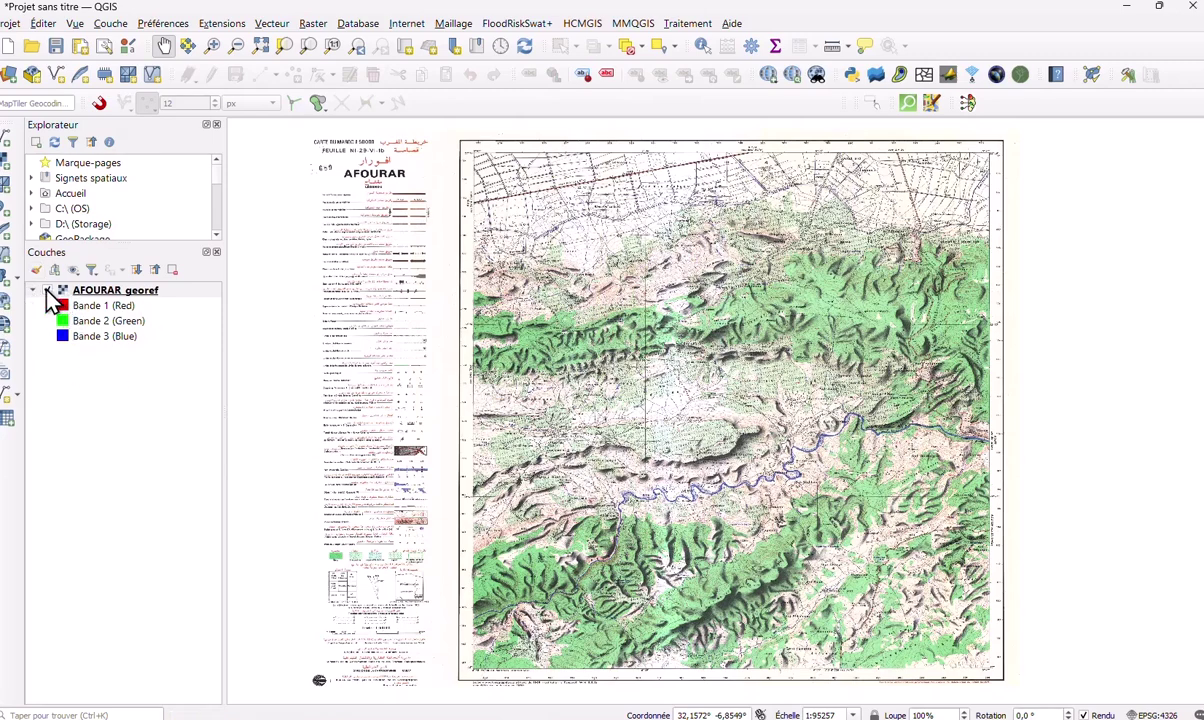
pyautogui.click(47, 290)
pyautogui.click(47, 290)
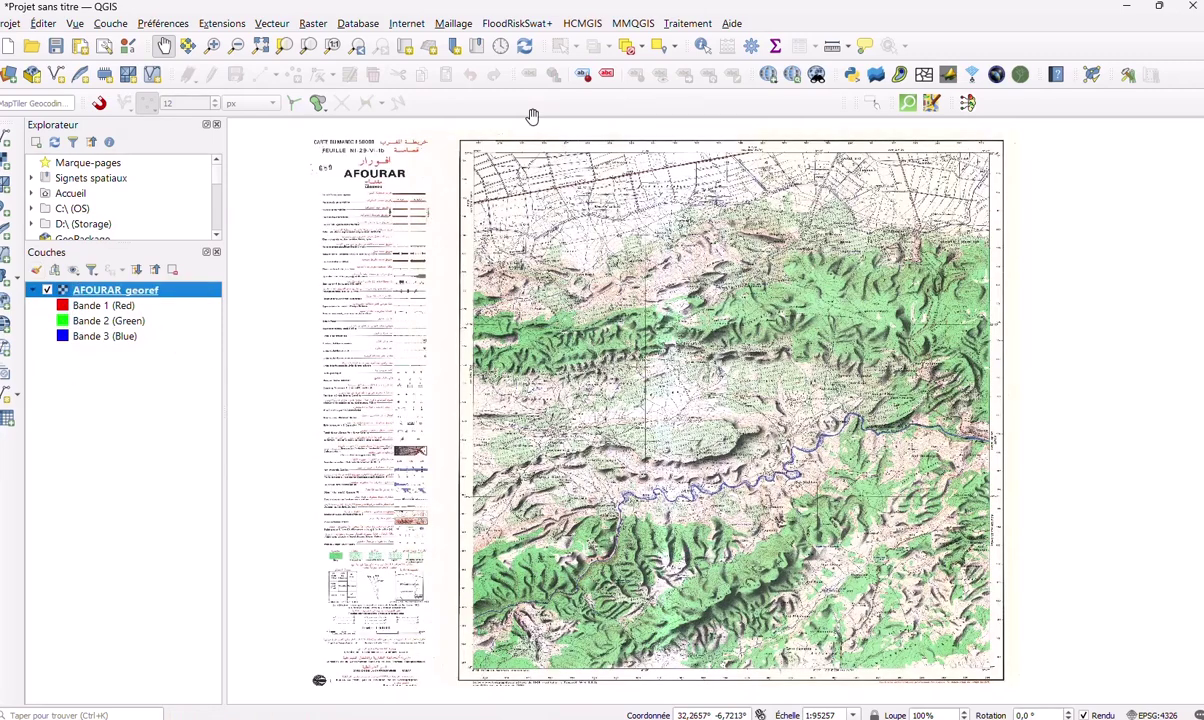
pyautogui.click(212, 46)
pyautogui.moveTo(446, 197); pyautogui.dragTo(530, 136)
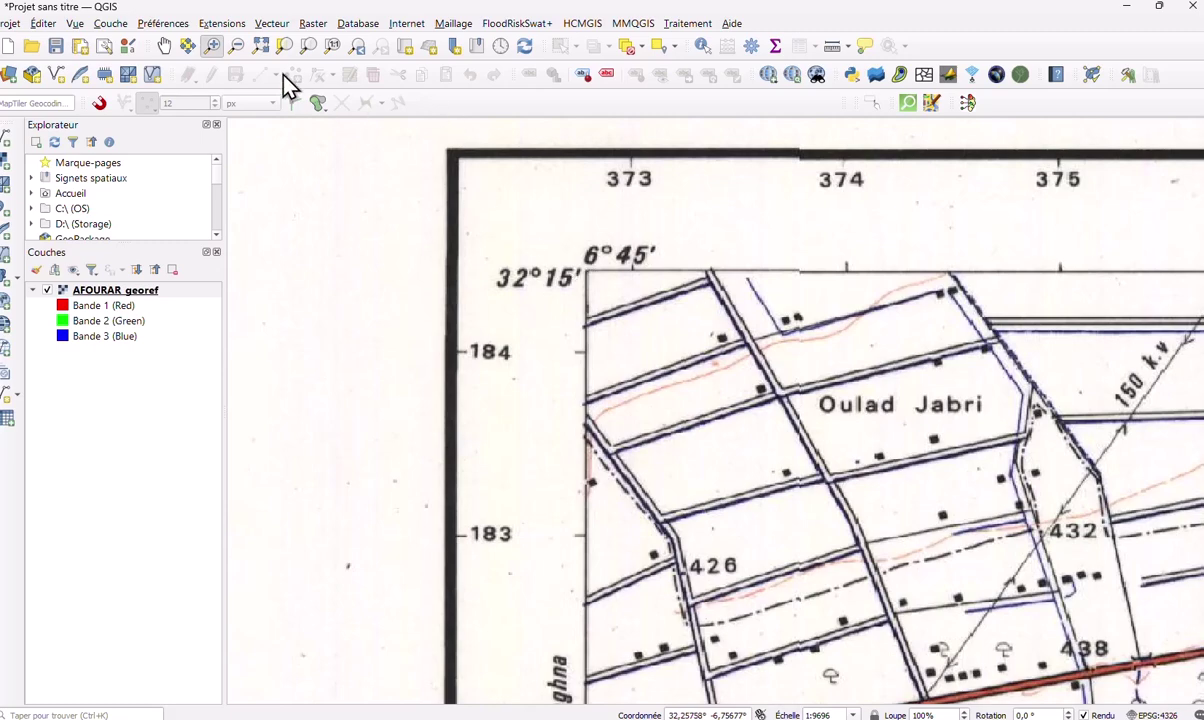
pyautogui.click(260, 45)
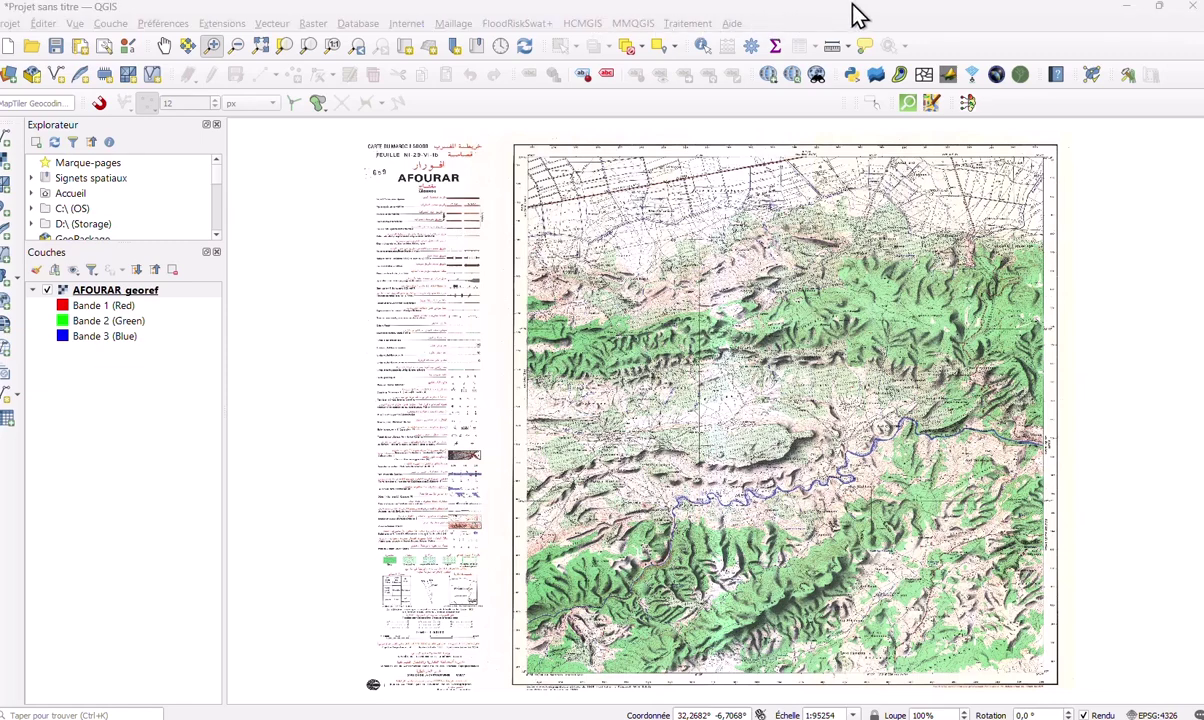
# Step: Add the HCMGIS Esri Street basemap and place it beneath the AFOURAR_georef layer
pyautogui.doubleClick(822, 25)
pyautogui.click(630, 80)
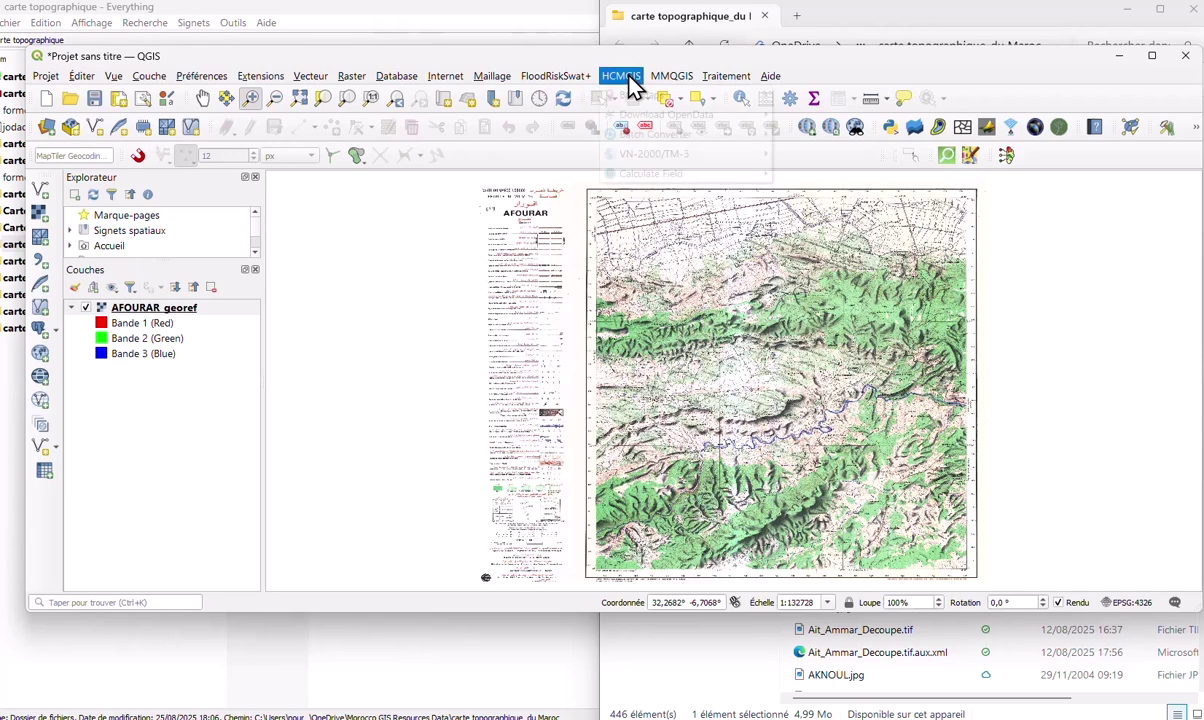
pyautogui.moveTo(640, 105)
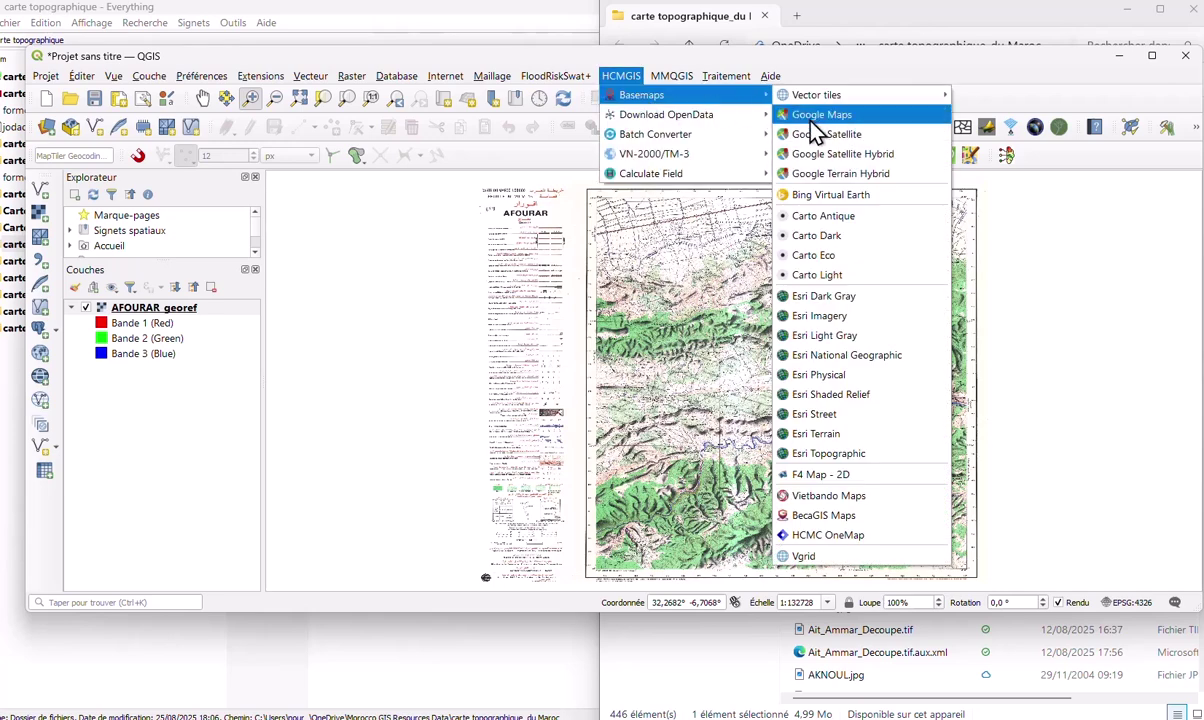
pyautogui.click(846, 418)
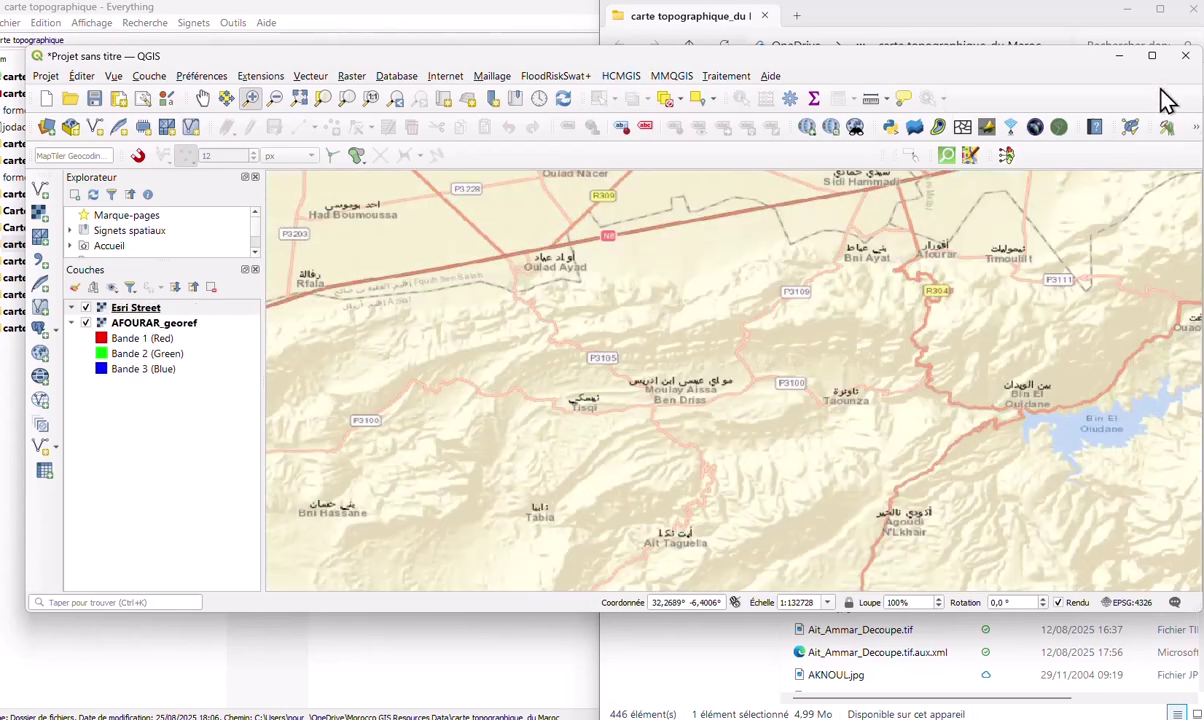
pyautogui.click(1152, 56)
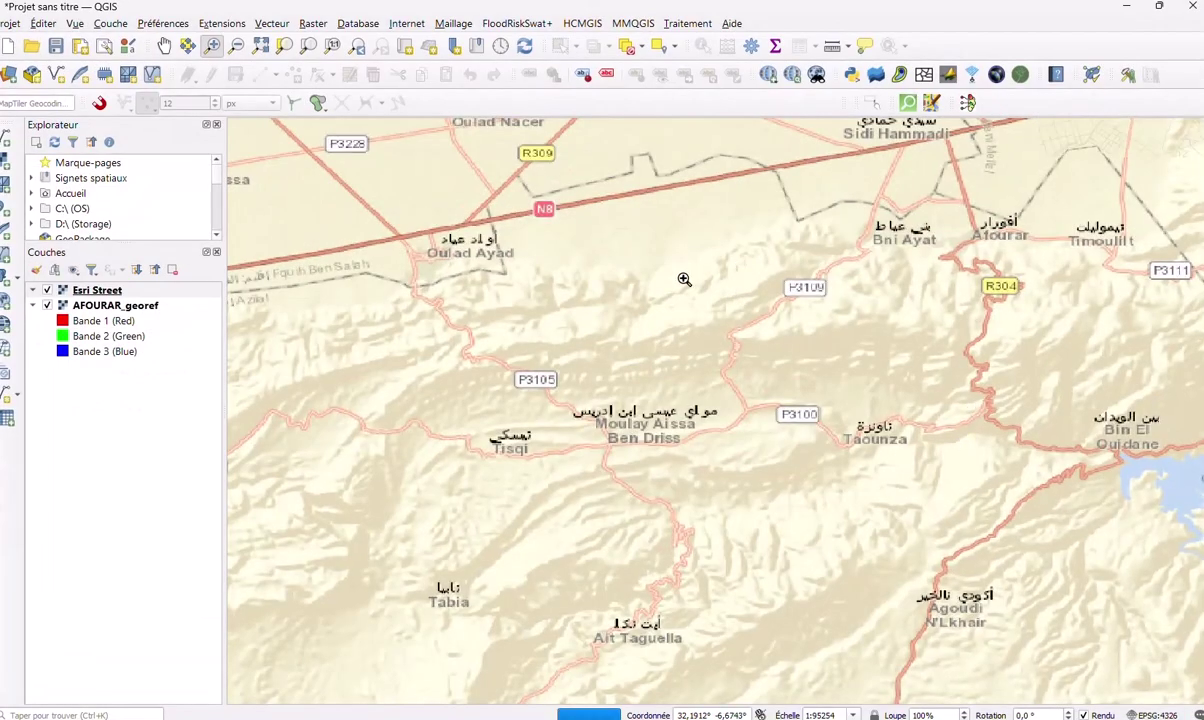
pyautogui.click(95, 295)
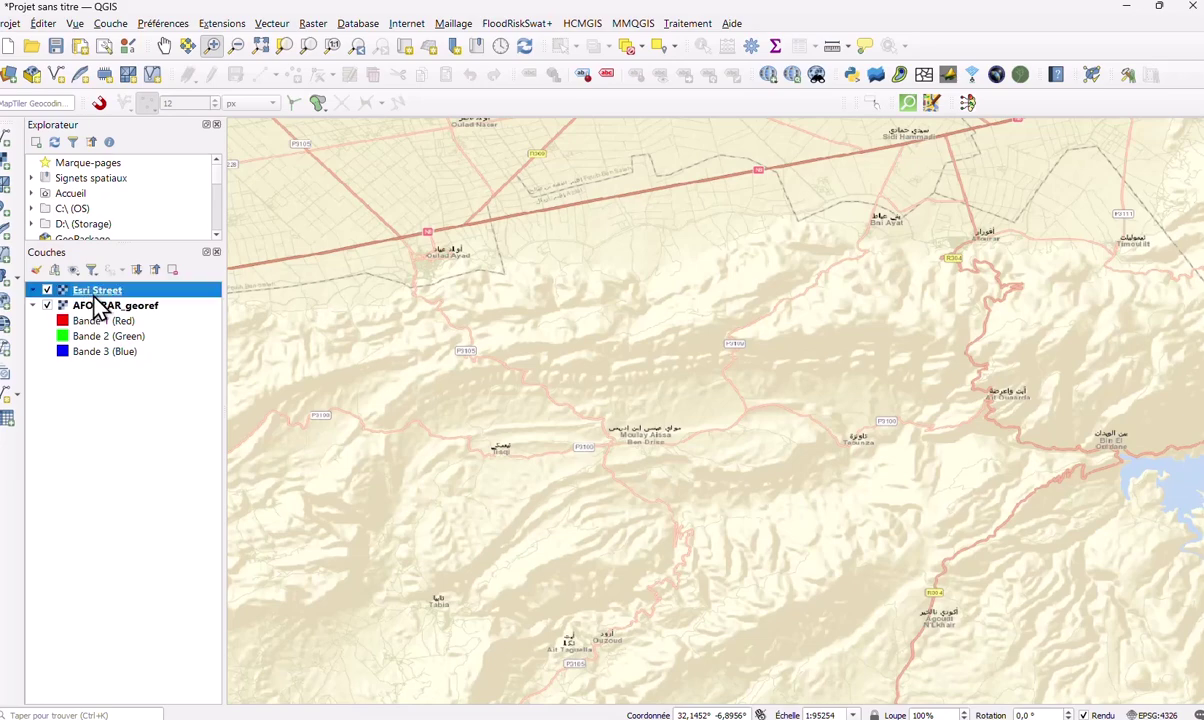
pyautogui.moveTo(104, 306); pyautogui.dragTo(108, 376)
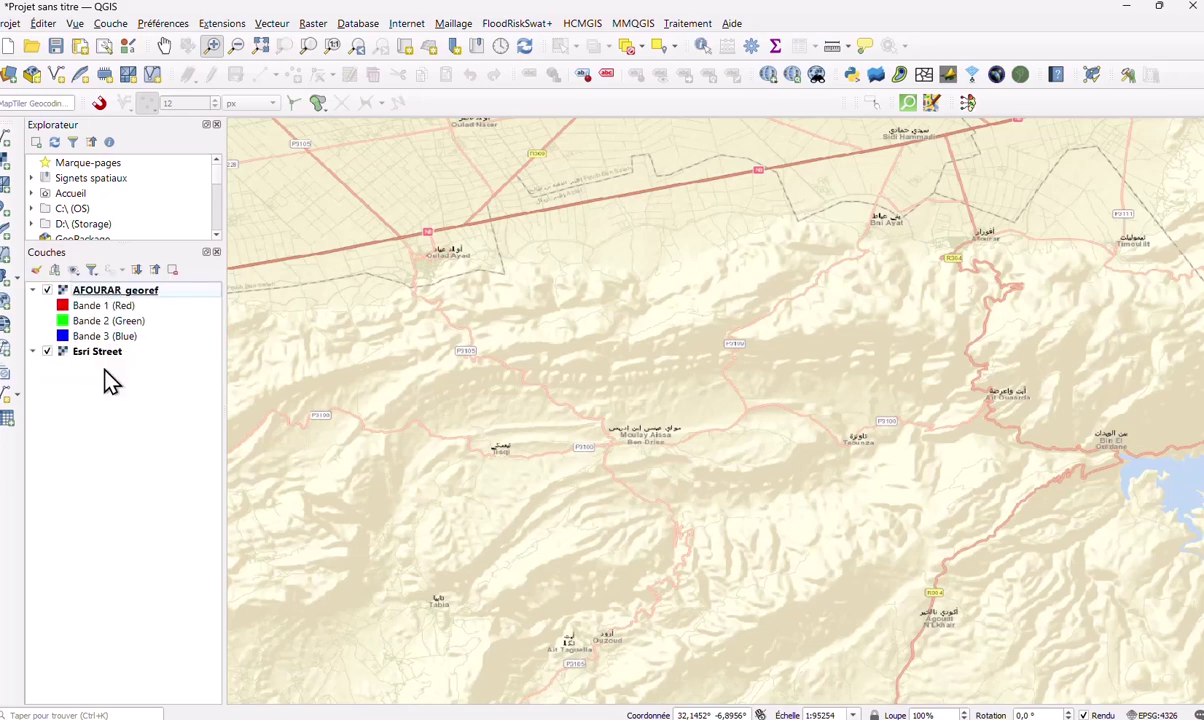
# Step: Compare the roads and river on AFOURAR_georef with the Esri Street basemap by toggling the map's visibility, including close up
pyautogui.click(47, 291)
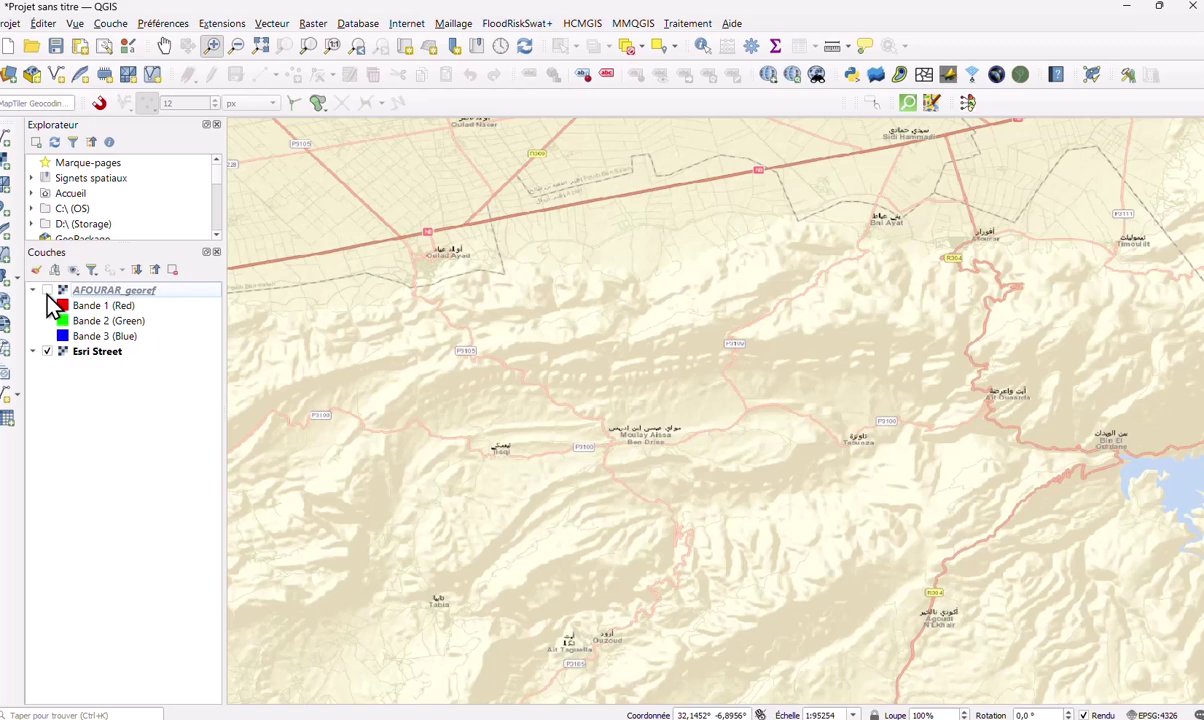
pyautogui.click(47, 291)
pyautogui.click(47, 291)
pyautogui.click(47, 291)
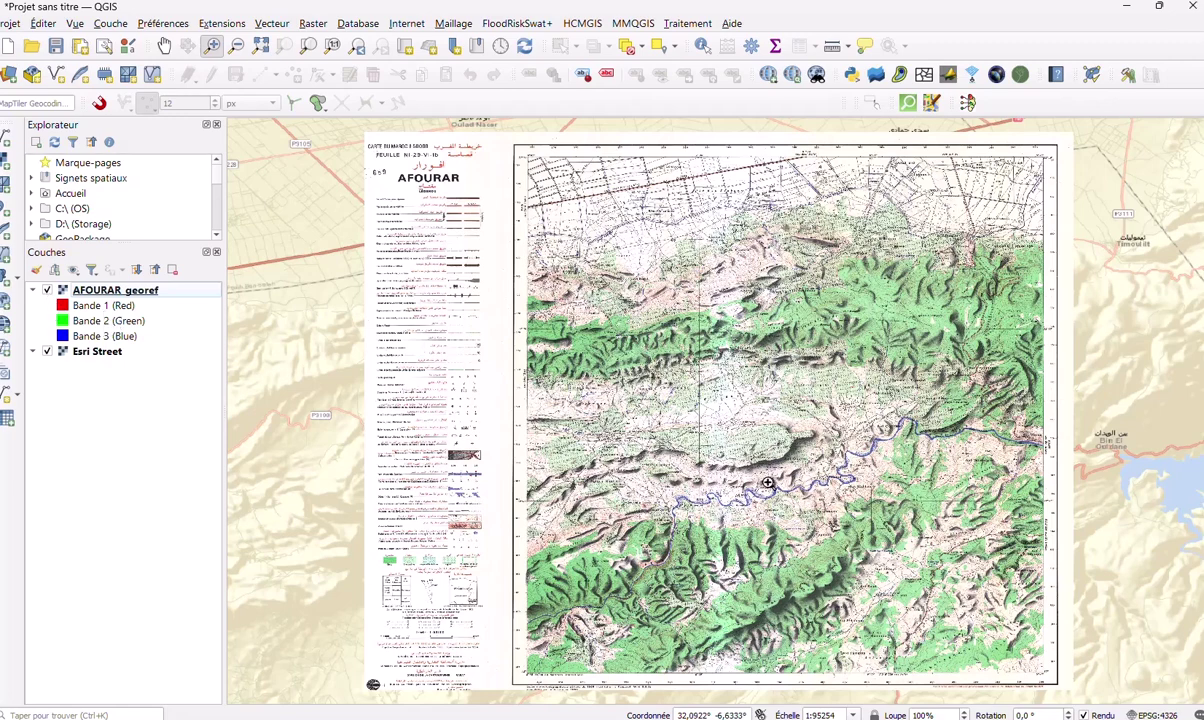
pyautogui.moveTo(656, 388); pyautogui.dragTo(718, 443)
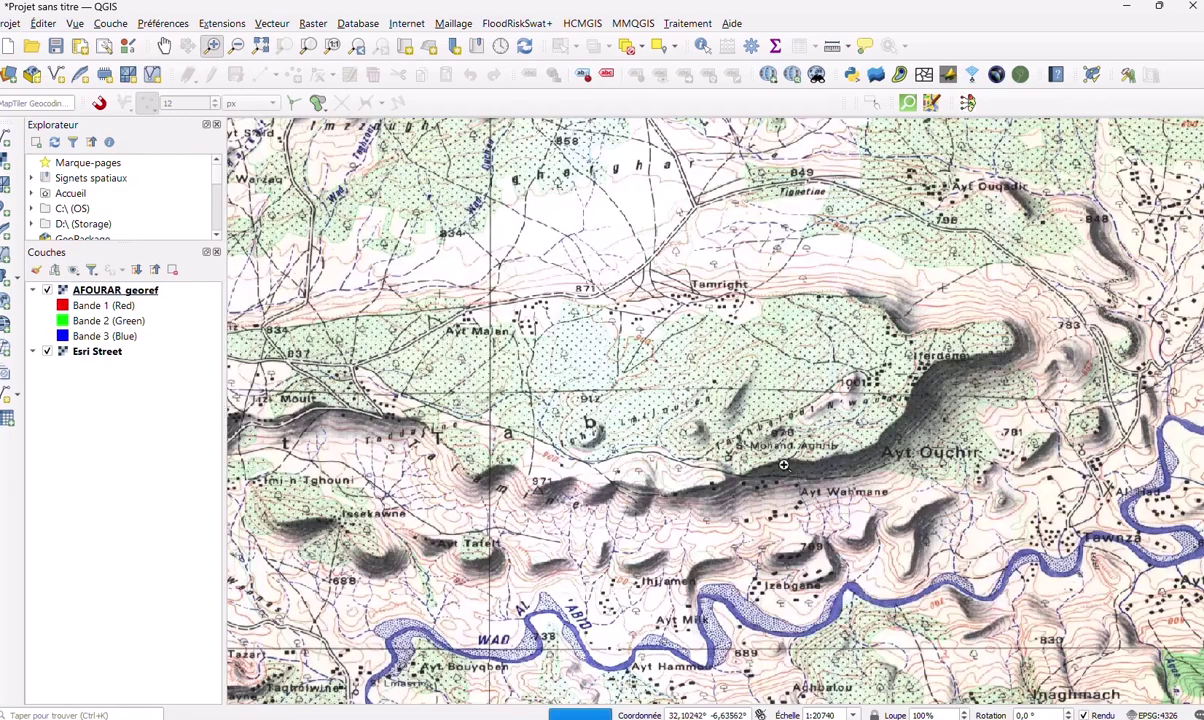
pyautogui.click(46, 291)
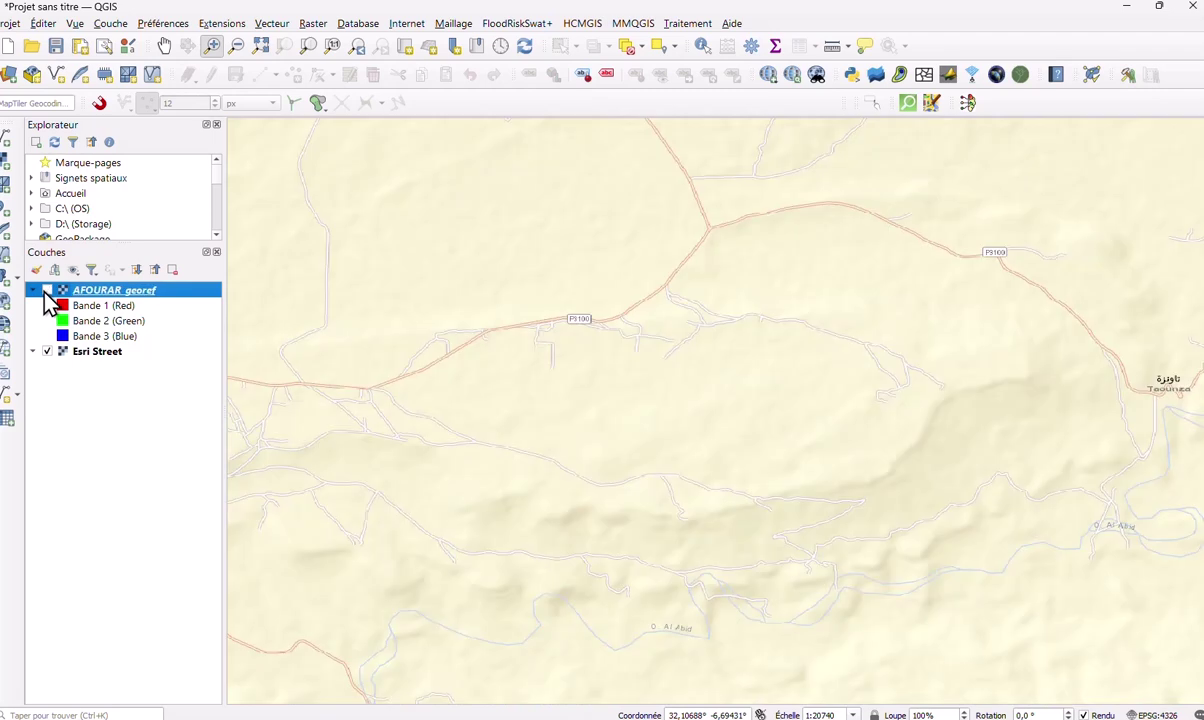
# Step: Add the HCMGIS Google Terrain Hybrid basemap and place it between the AFOURAR_georef and Esri Street layers
pyautogui.doubleClick(818, 14)
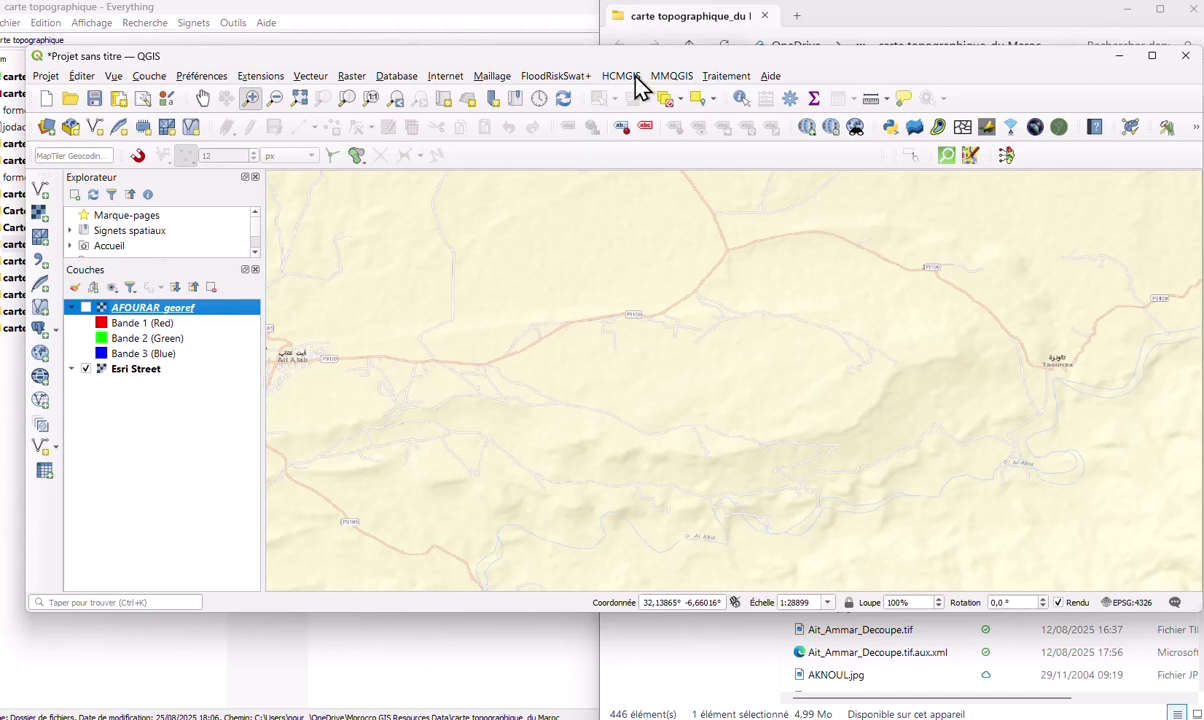
pyautogui.click(632, 79)
pyautogui.moveTo(643, 97)
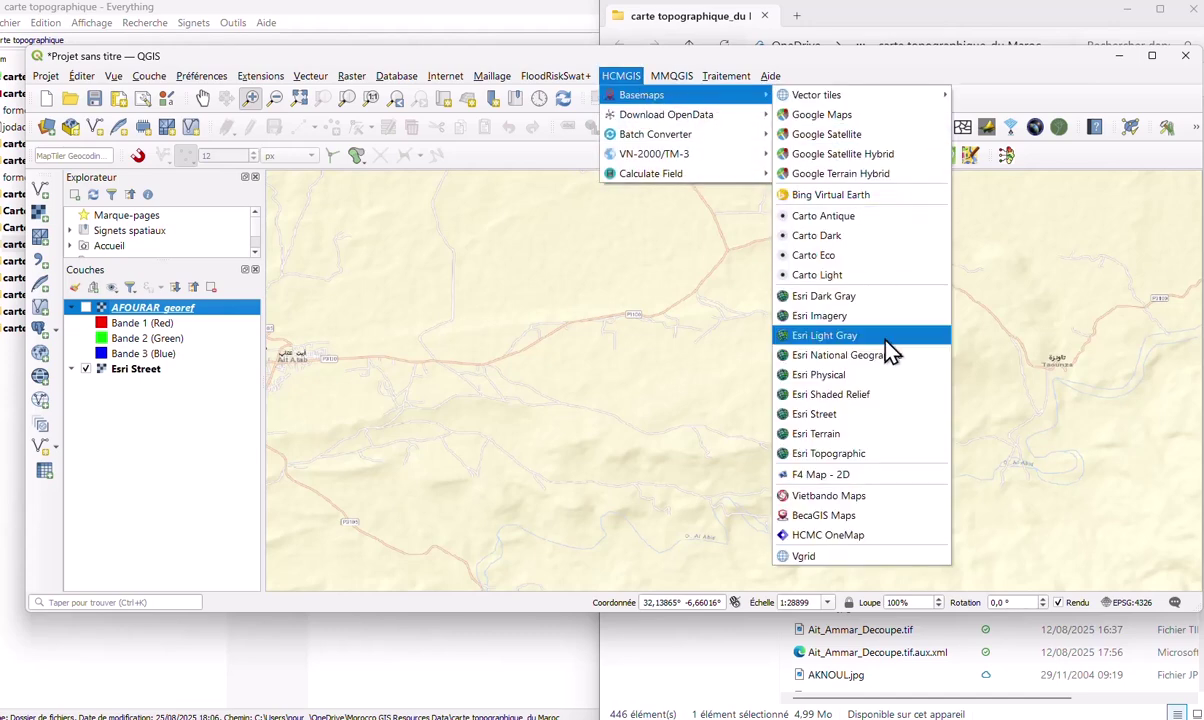
pyautogui.click(877, 174)
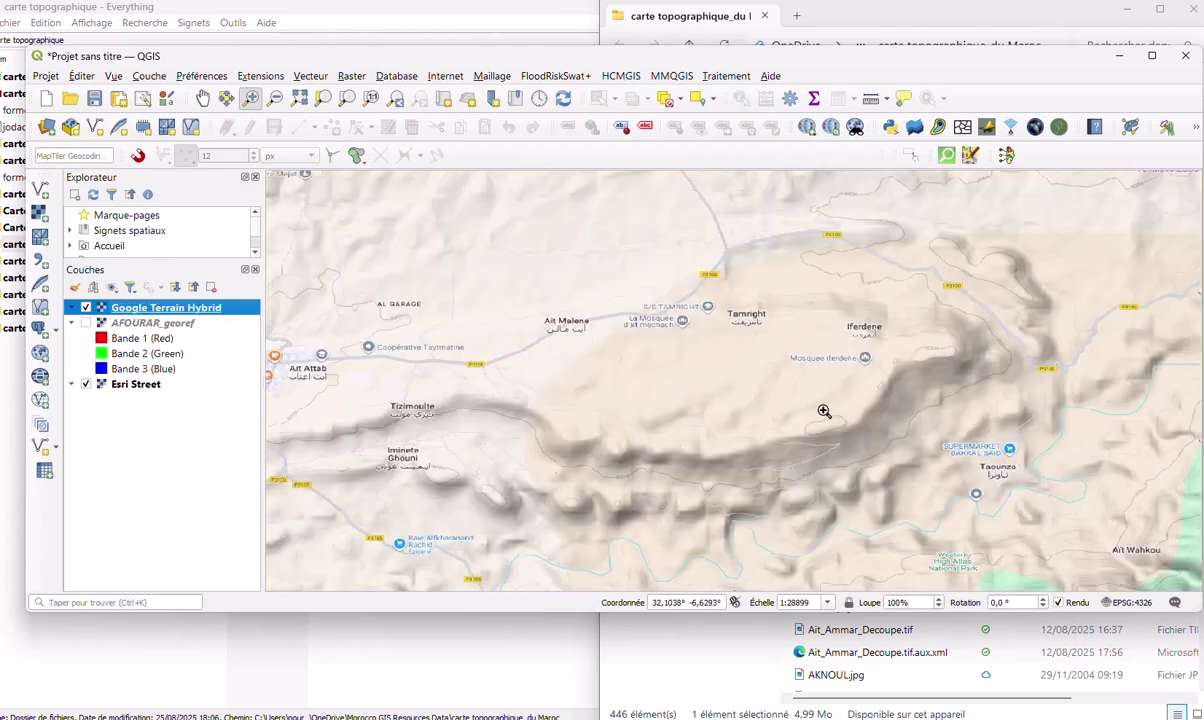
pyautogui.moveTo(180, 310); pyautogui.dragTo(170, 380)
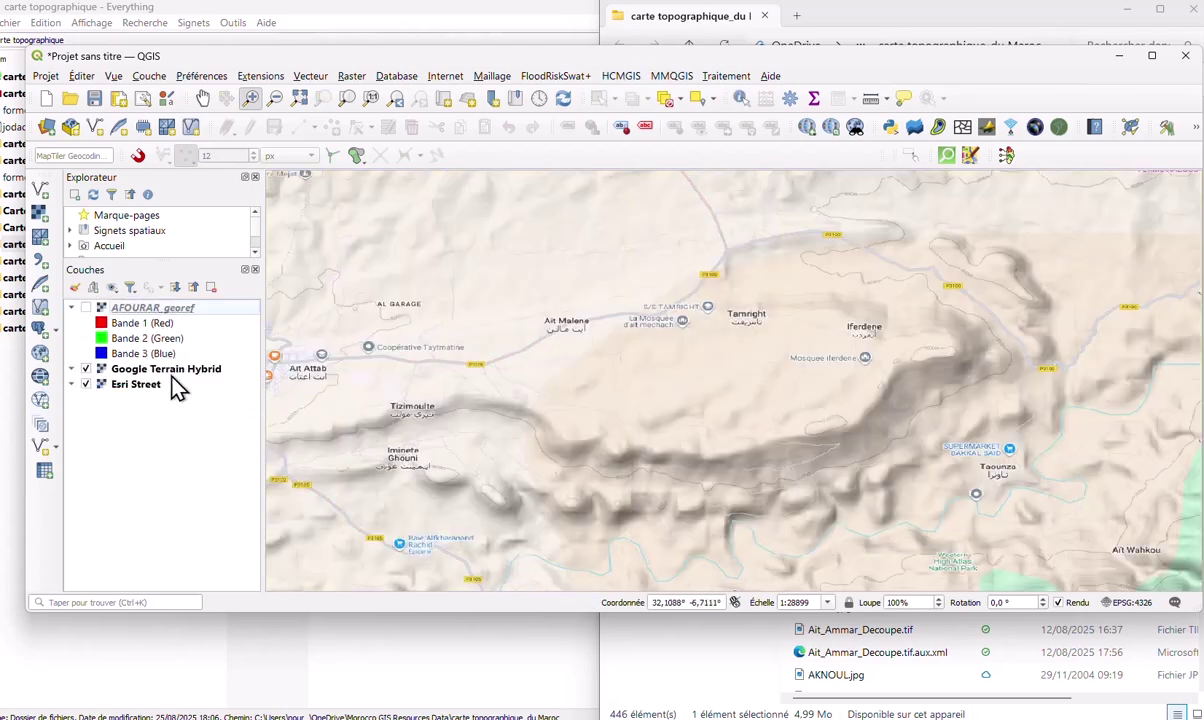
# Step: Compare AFOURAR_georef with the Google Terrain Hybrid relief by toggling the map's visibility, both close up and over the whole sheet
pyautogui.click(86, 308)
pyautogui.click(86, 308)
pyautogui.click(86, 308)
pyautogui.click(86, 308)
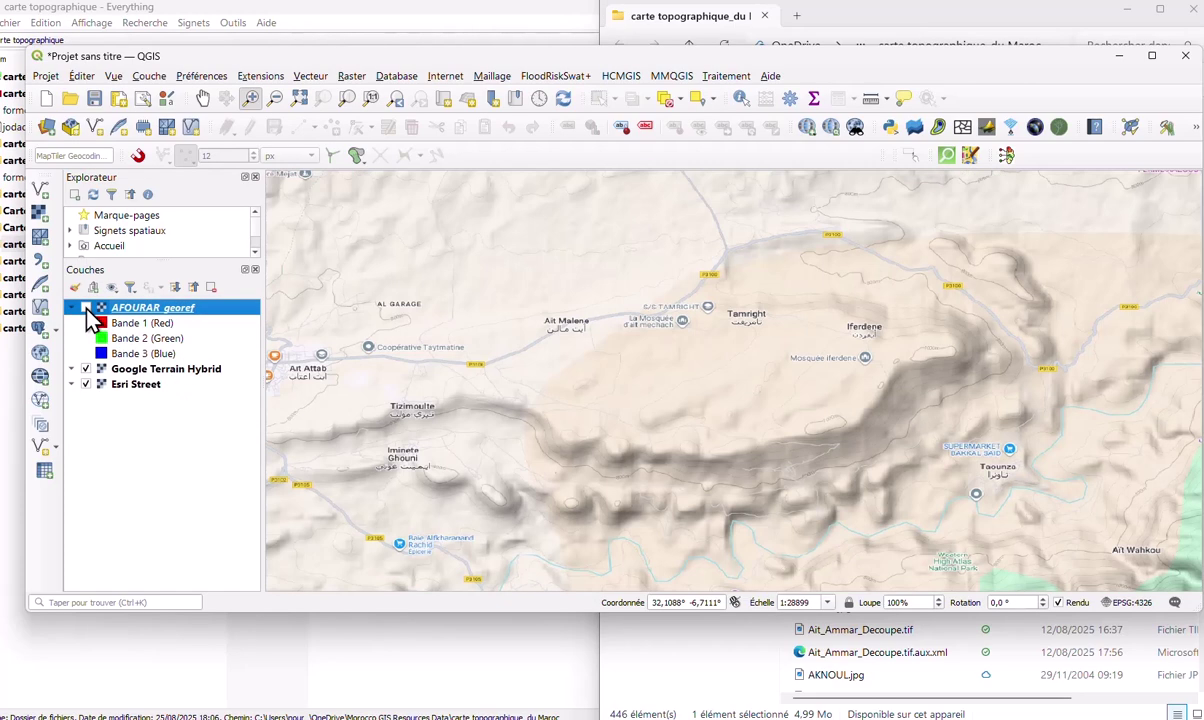
pyautogui.click(86, 308)
pyautogui.scroll(-2, 683, 345)
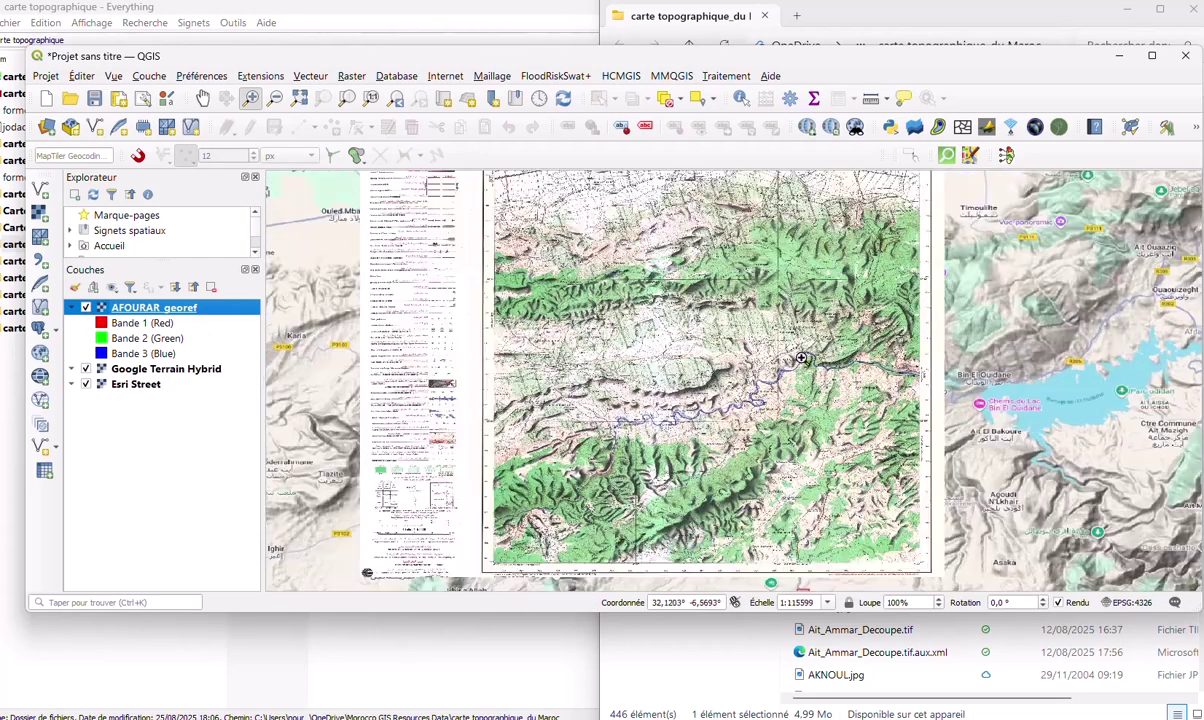
pyautogui.click(86, 308)
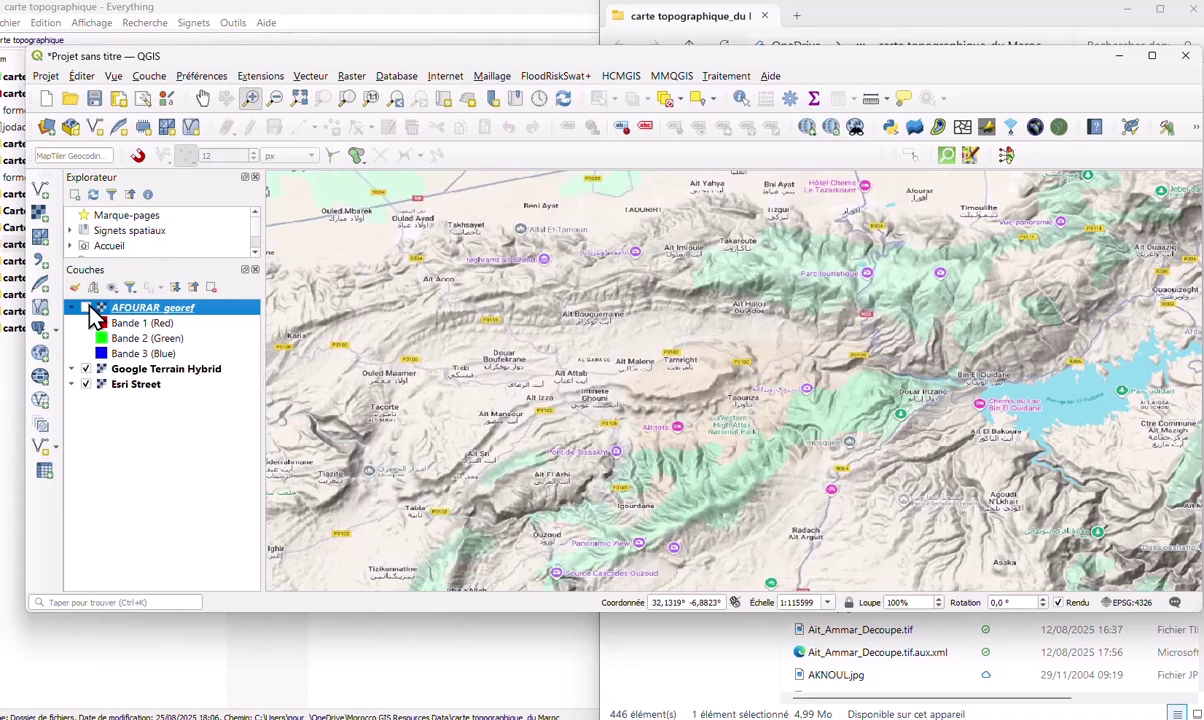
pyautogui.click(86, 308)
pyautogui.click(86, 308)
pyautogui.click(88, 309)
pyautogui.click(88, 309)
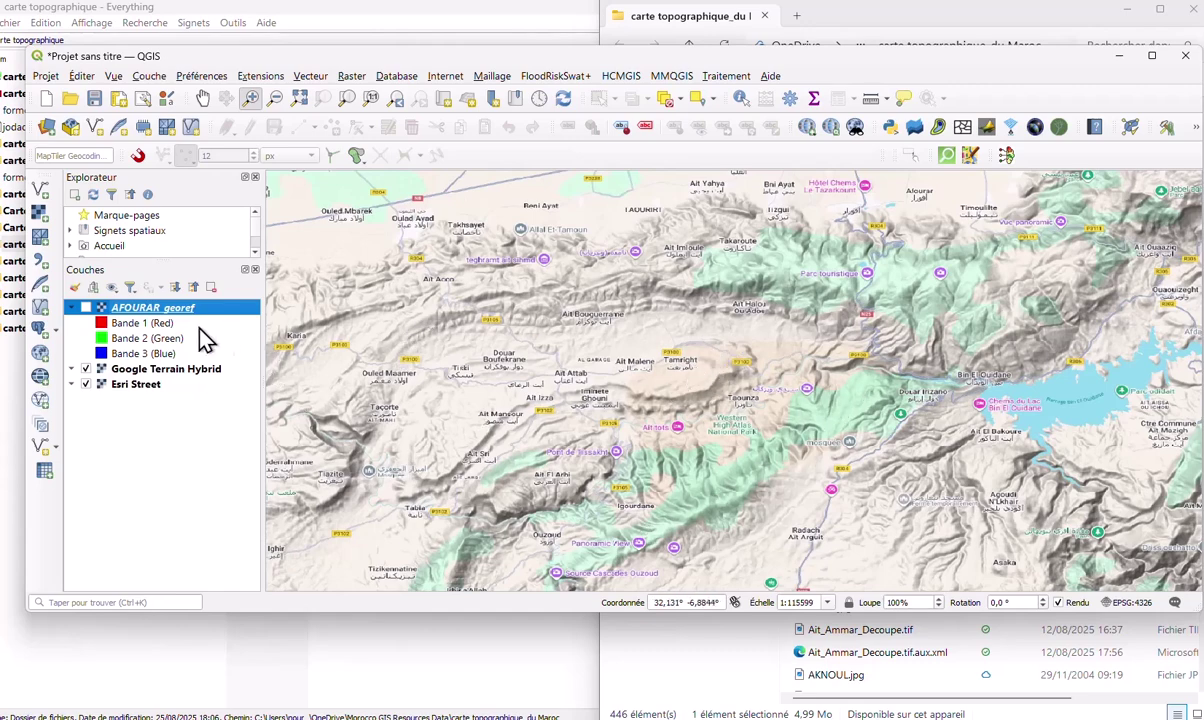
pyautogui.click(87, 309)
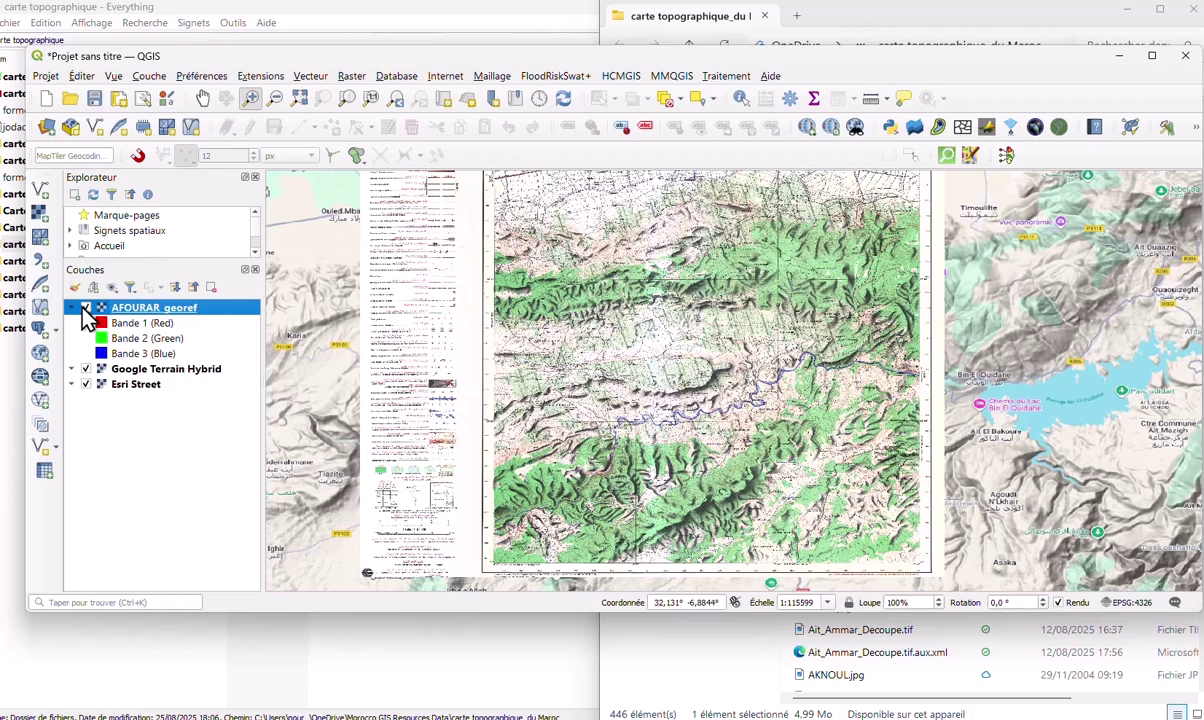
pyautogui.click(86, 308)
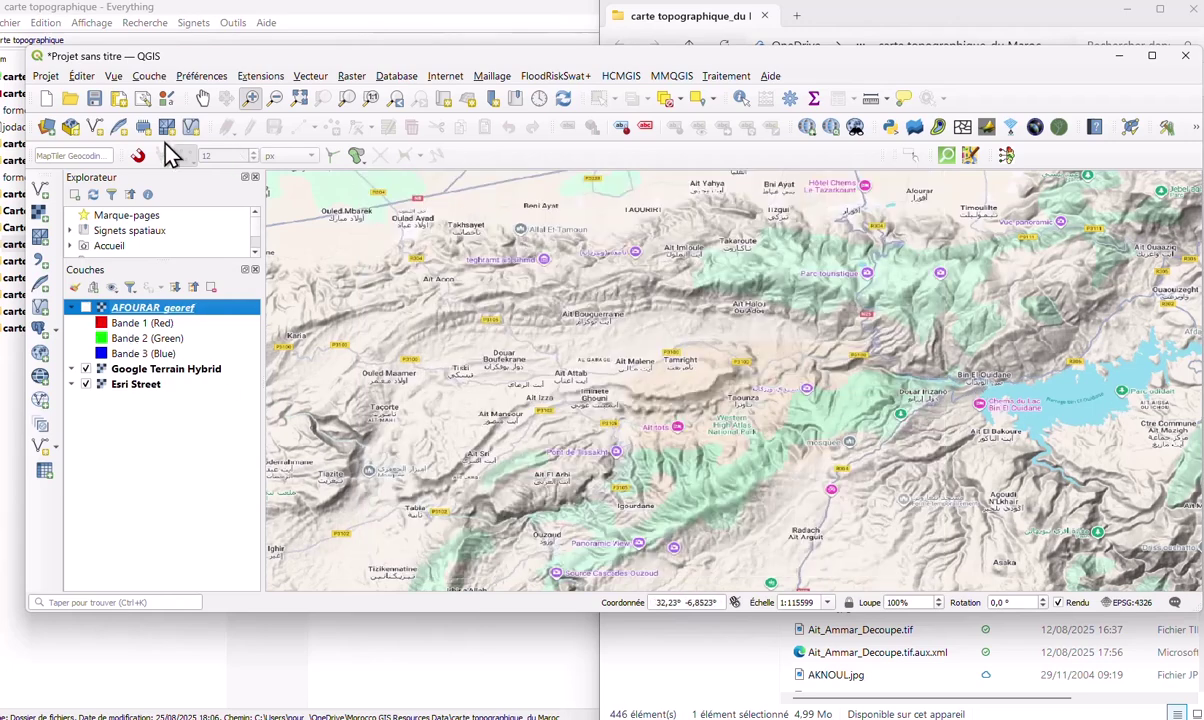
# Step: Save the project under the name Afourer in the QGIS Exercice Sicile folder
pyautogui.click(45, 76)
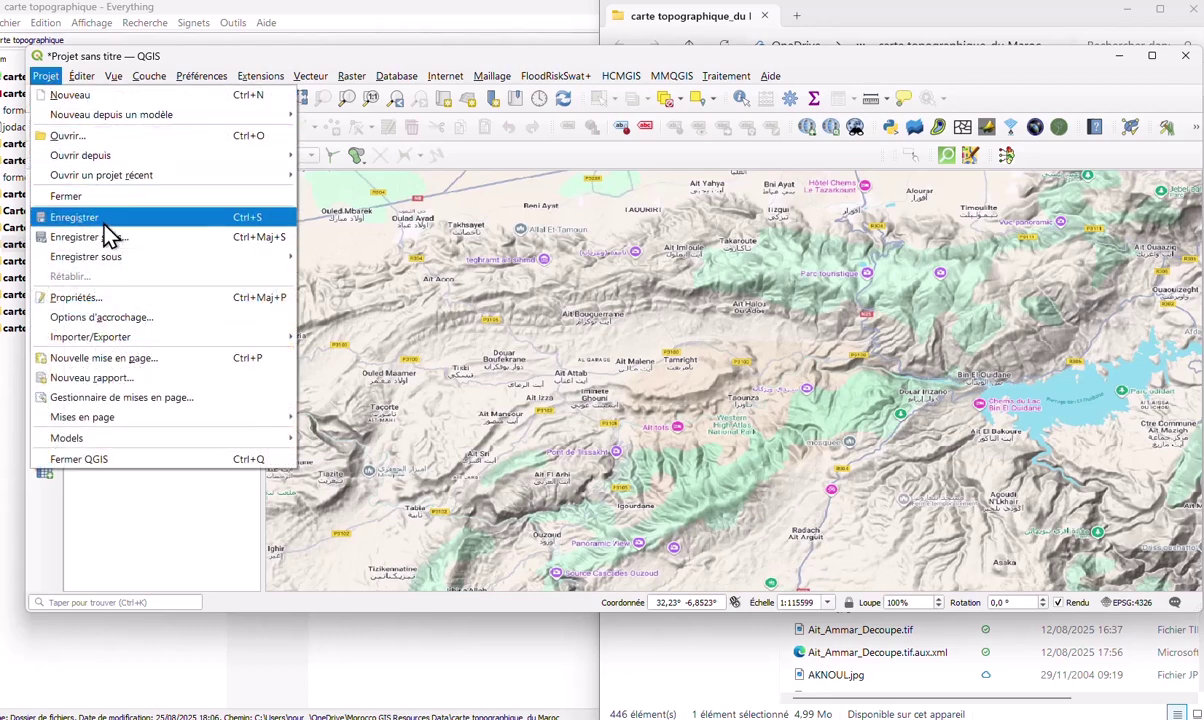
pyautogui.click(104, 222)
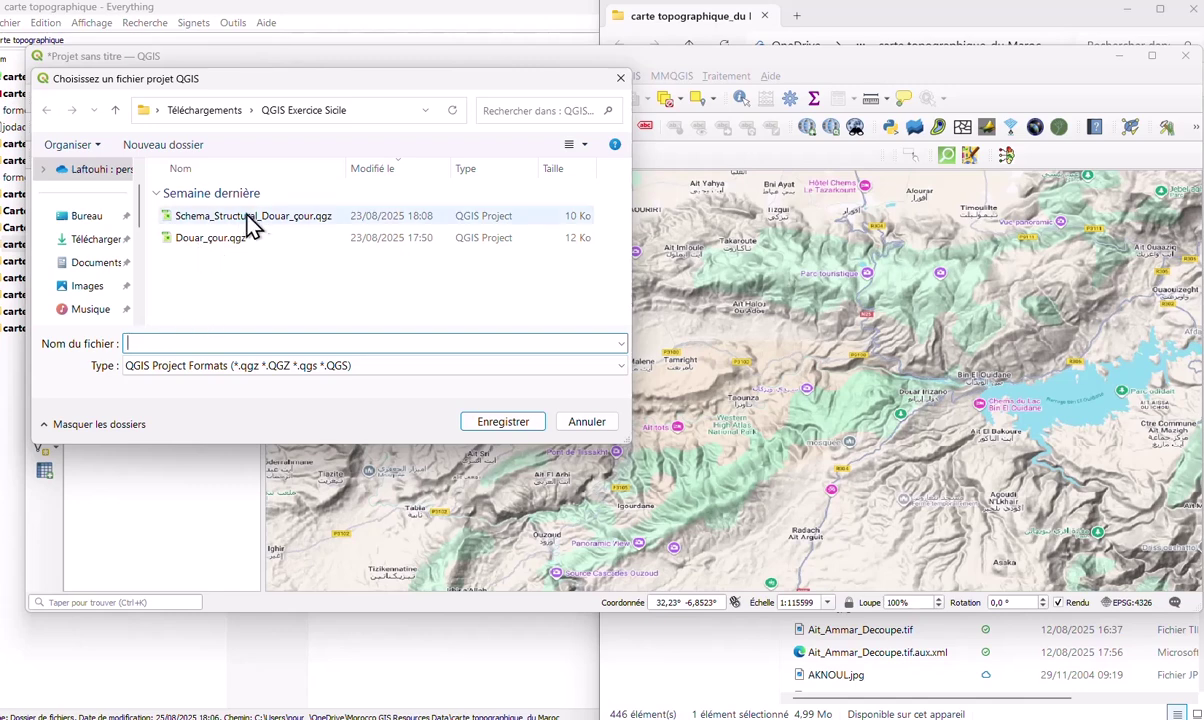
pyautogui.write('Af')
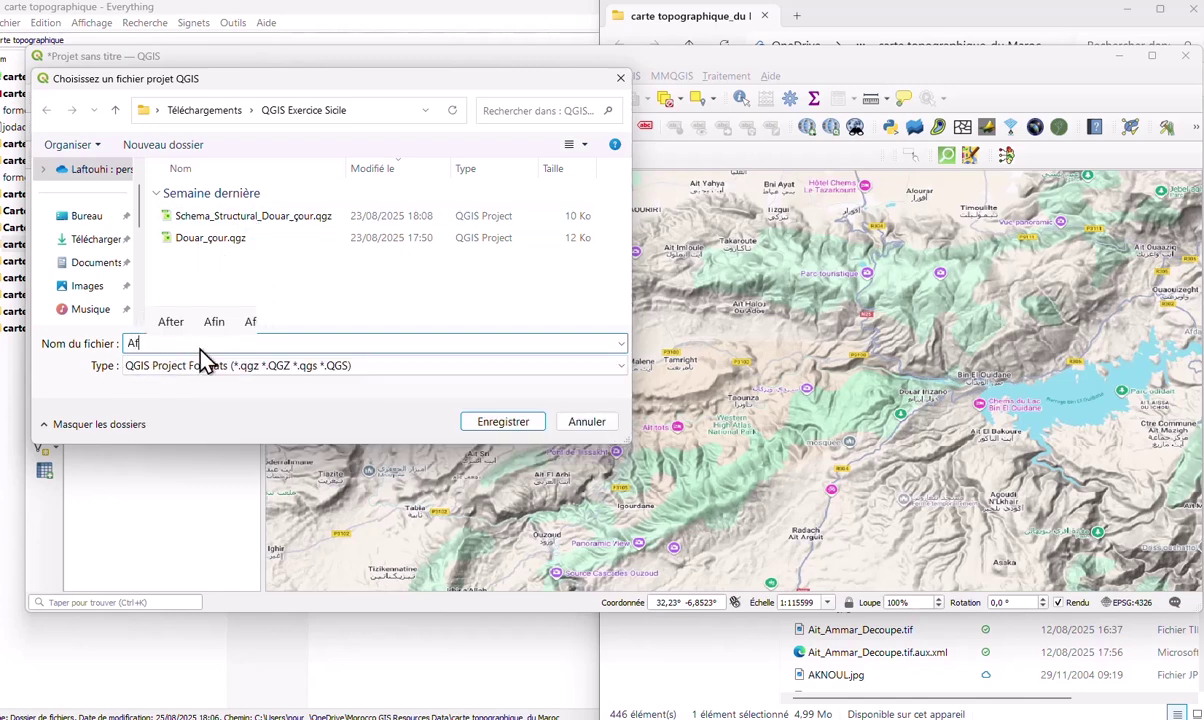
pyautogui.write('ourer')
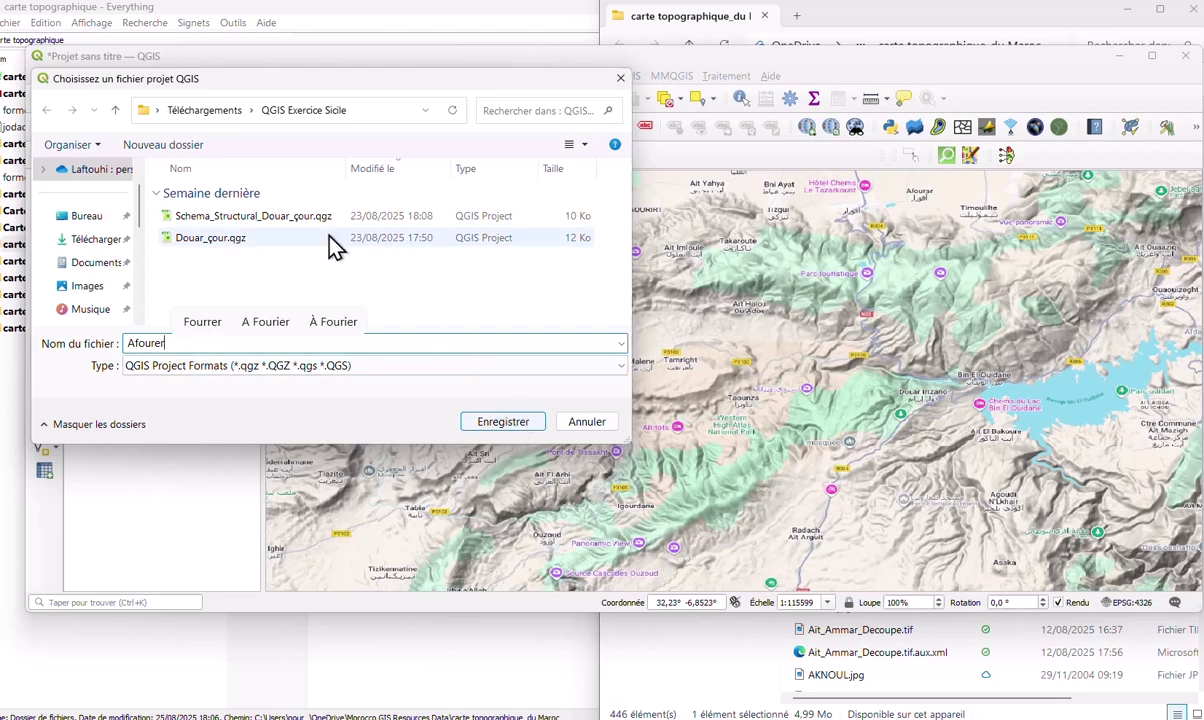
pyautogui.click(503, 423)
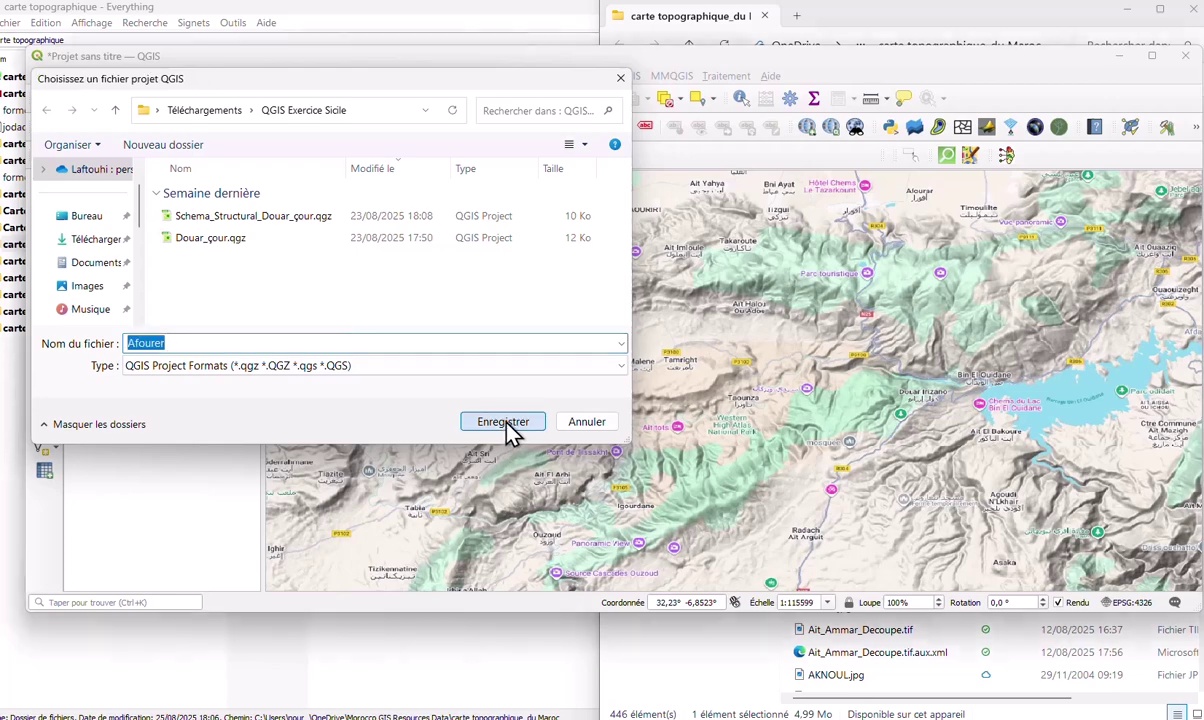